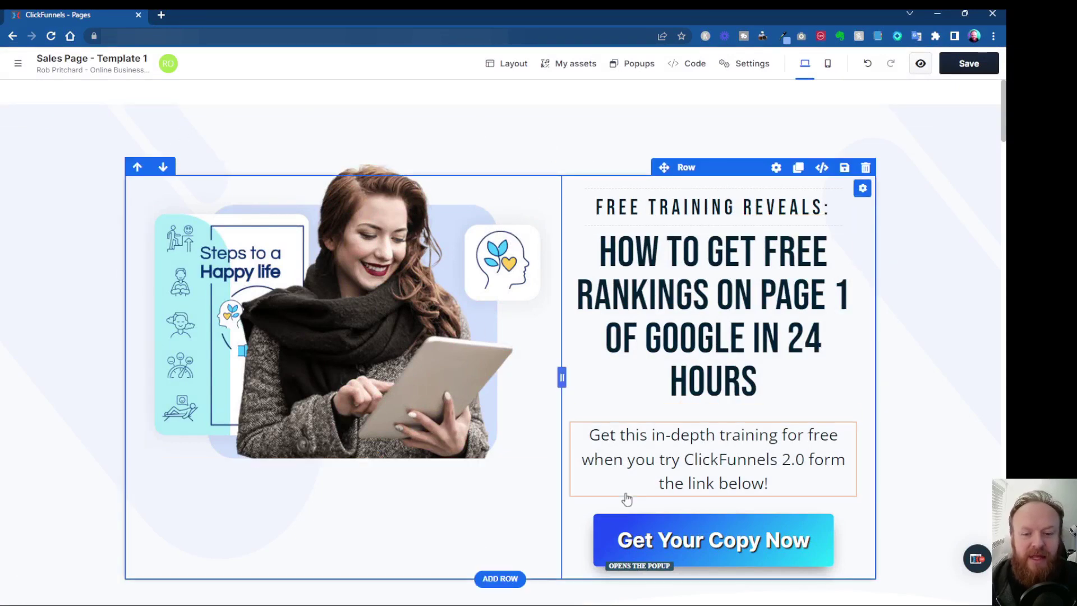
- Scroll the Sales Page template, then open the main headline's Settings panel
{"action": "scroll", "coordinate": [452, 483], "scroll_direction": "down", "scroll_amount": 15}
{"action": "scroll", "coordinate": [463, 505], "scroll_direction": "up", "scroll_amount": 15}
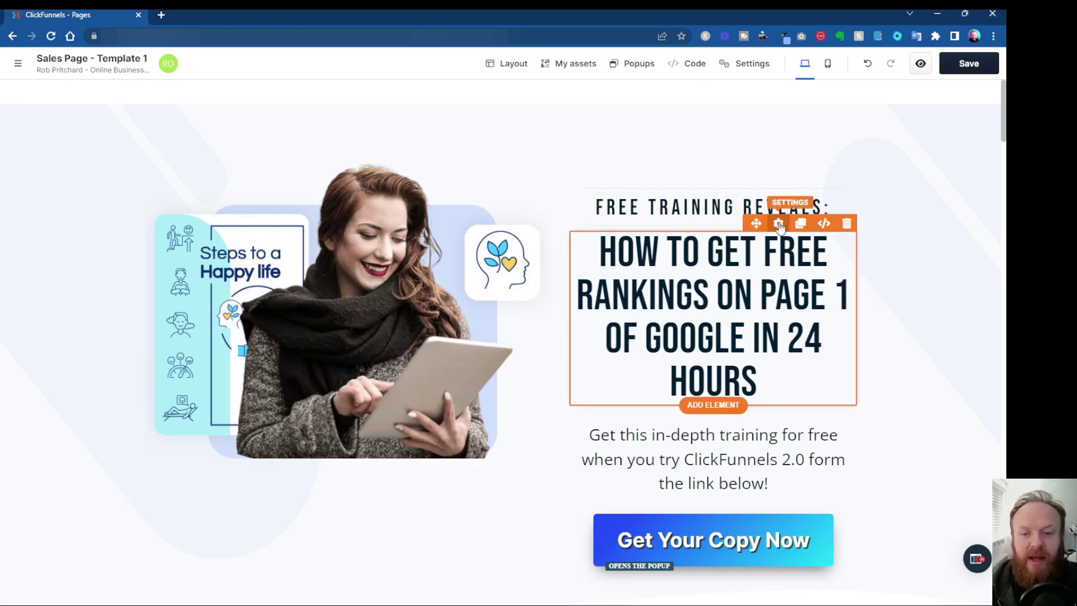
{"action": "left_click", "coordinate": [778, 223]}
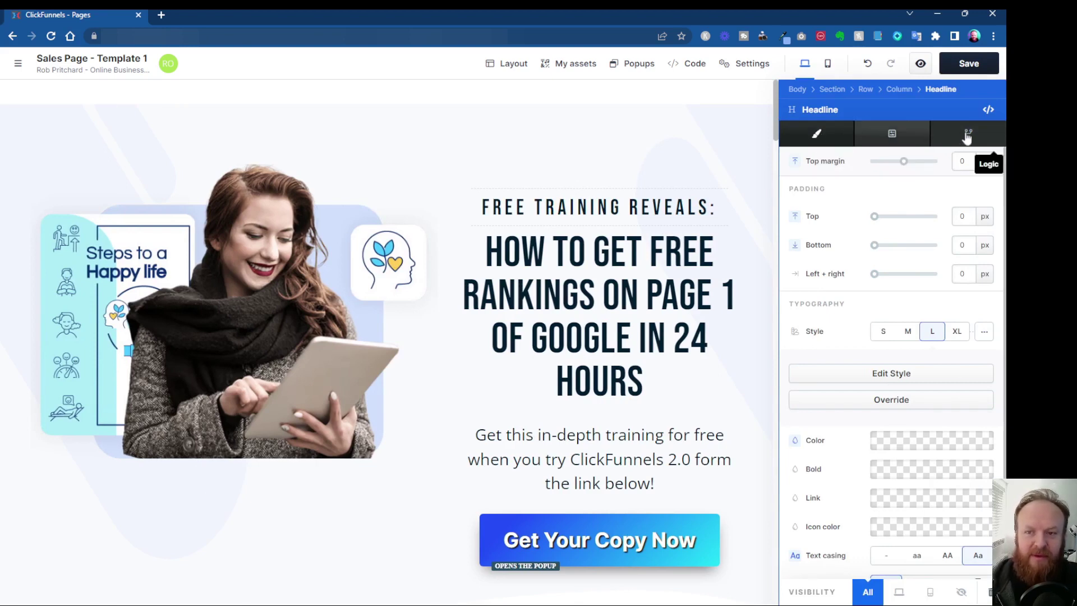
- Enable the headline's Animation under Advanced, keeping reveal style, 1040 ms duration and 390 ms delay
{"action": "left_click", "coordinate": [896, 138]}
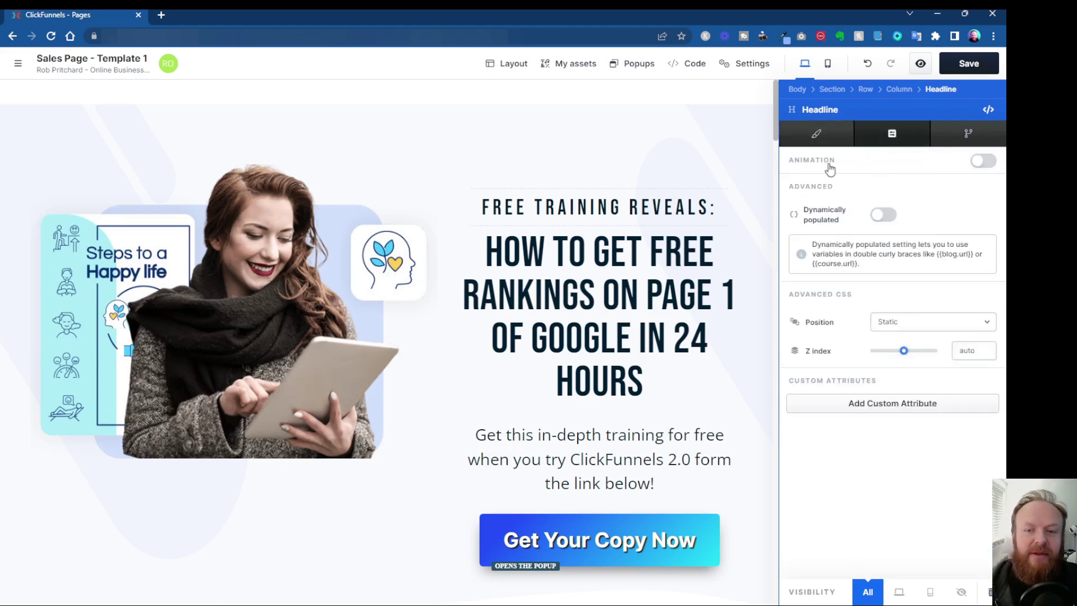
{"action": "left_click", "coordinate": [982, 164]}
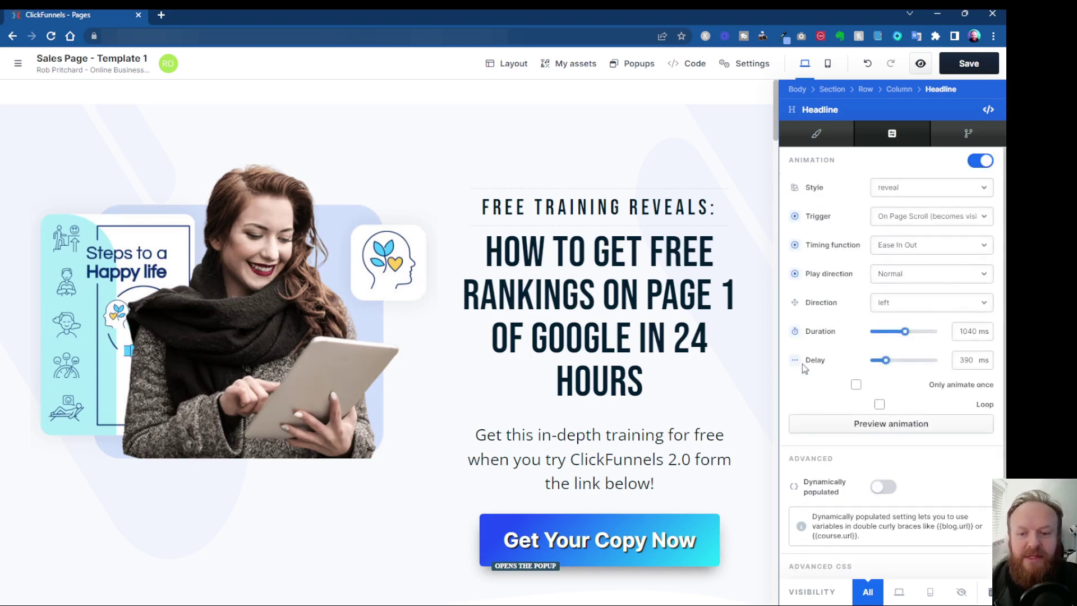
{"action": "left_click", "coordinate": [976, 164]}
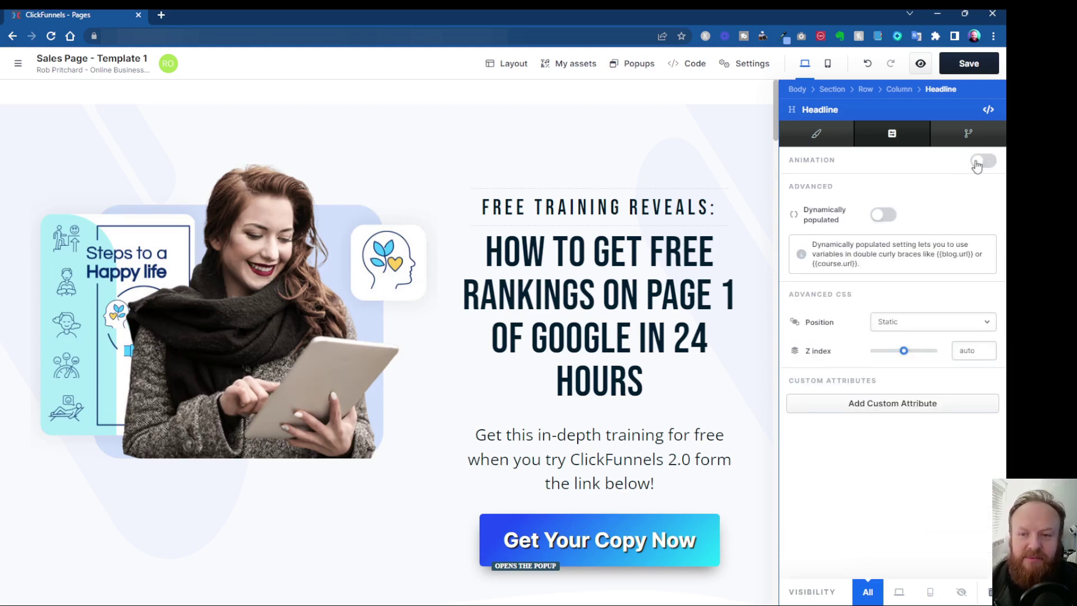
{"action": "left_click", "coordinate": [976, 163]}
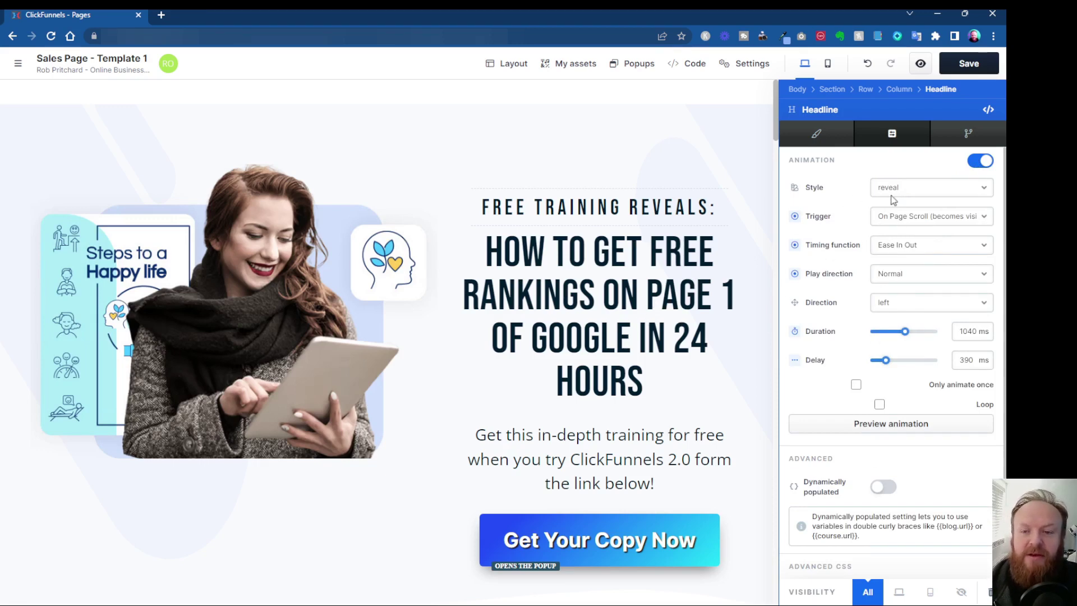
- Switch the headline animation style to fade-in and scroll the canvas to check it
{"action": "left_click", "coordinate": [903, 208]}
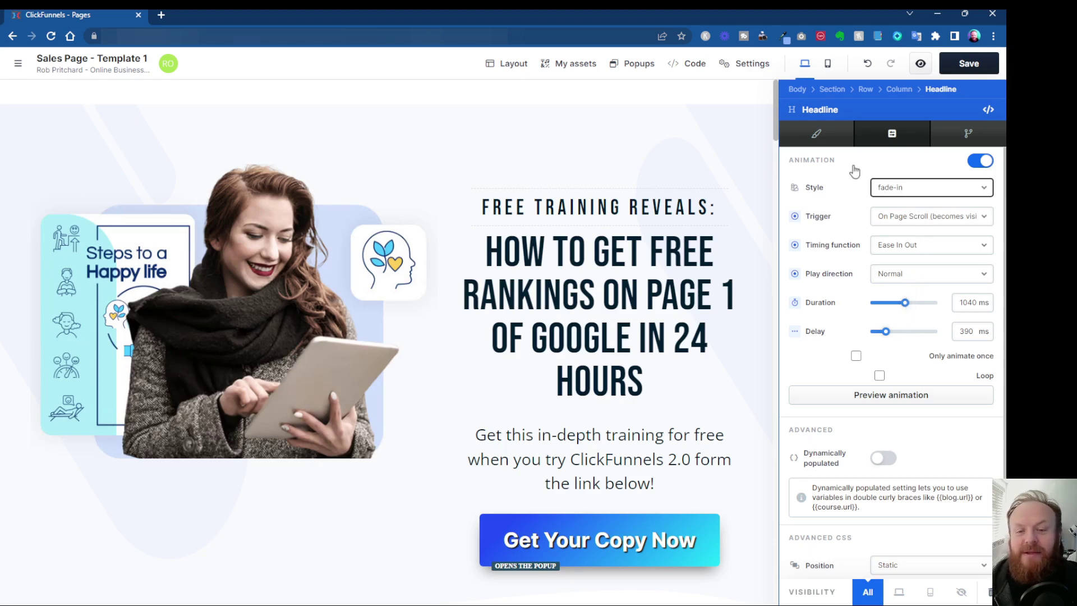
{"action": "left_click", "coordinate": [903, 162]}
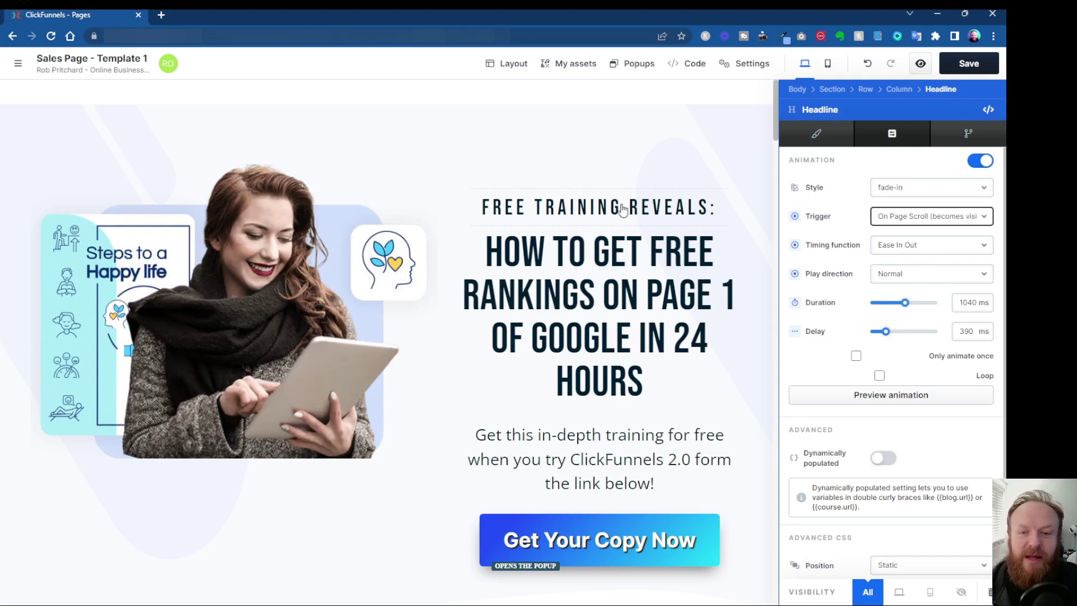
{"action": "scroll", "coordinate": [623, 209], "scroll_direction": "down", "scroll_amount": 10}
{"action": "scroll", "coordinate": [624, 217], "scroll_direction": "up", "scroll_amount": 7}
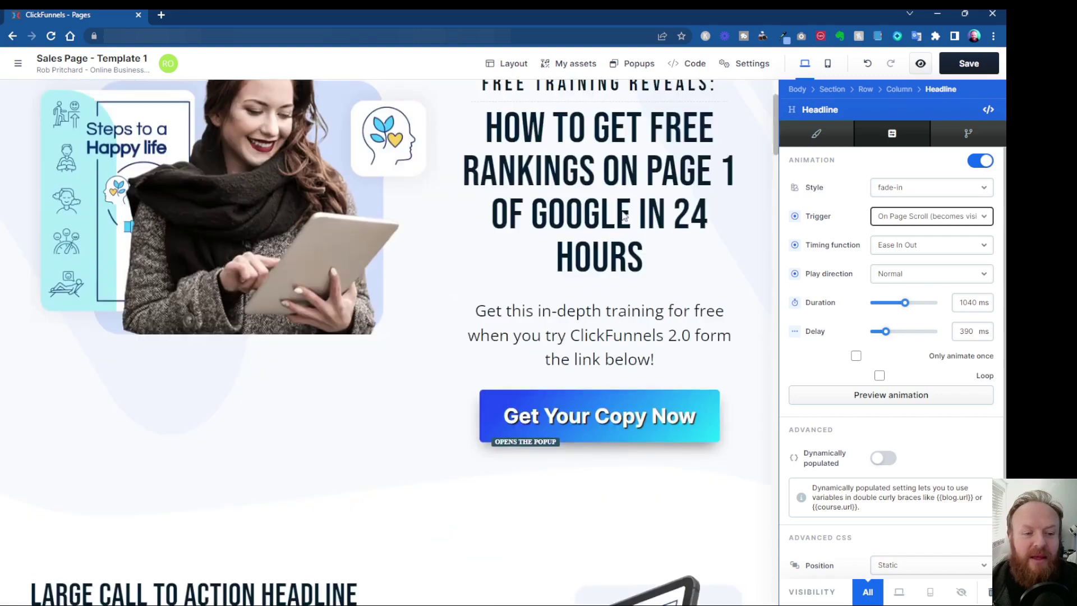
{"action": "scroll", "coordinate": [622, 216], "scroll_direction": "down", "scroll_amount": 7}
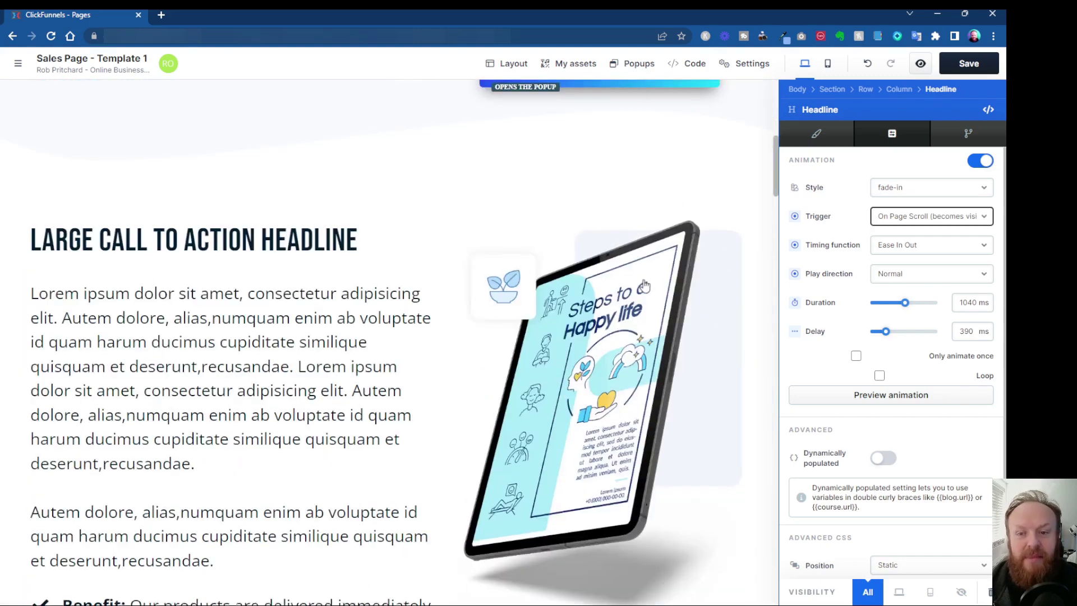
{"action": "scroll", "coordinate": [645, 285], "scroll_direction": "up", "scroll_amount": 8}
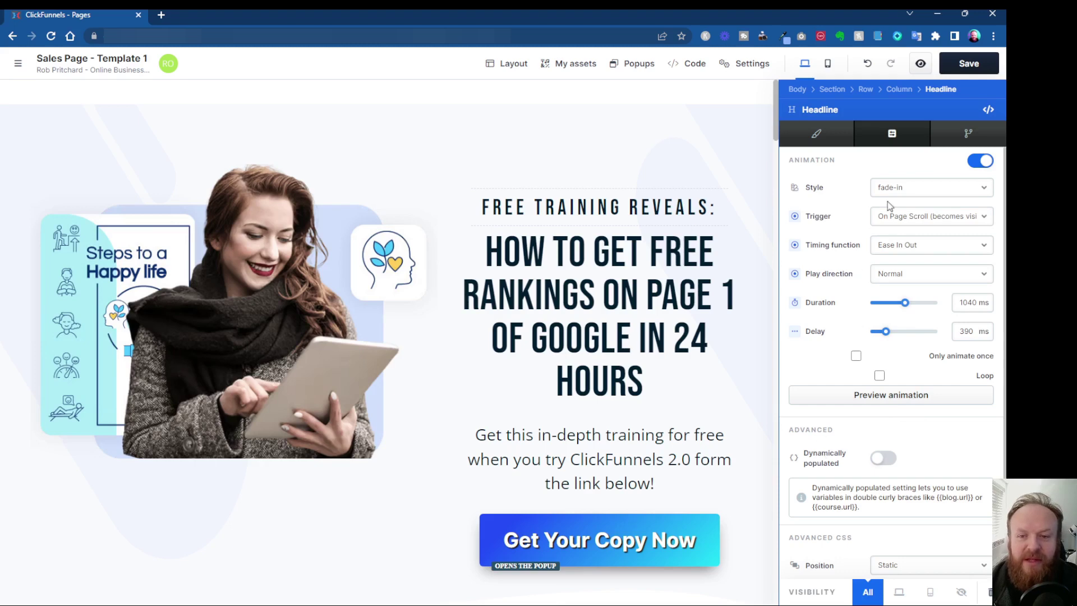
- Make the headline animation trigger on page load with Ease timing
{"action": "left_click", "coordinate": [919, 223]}
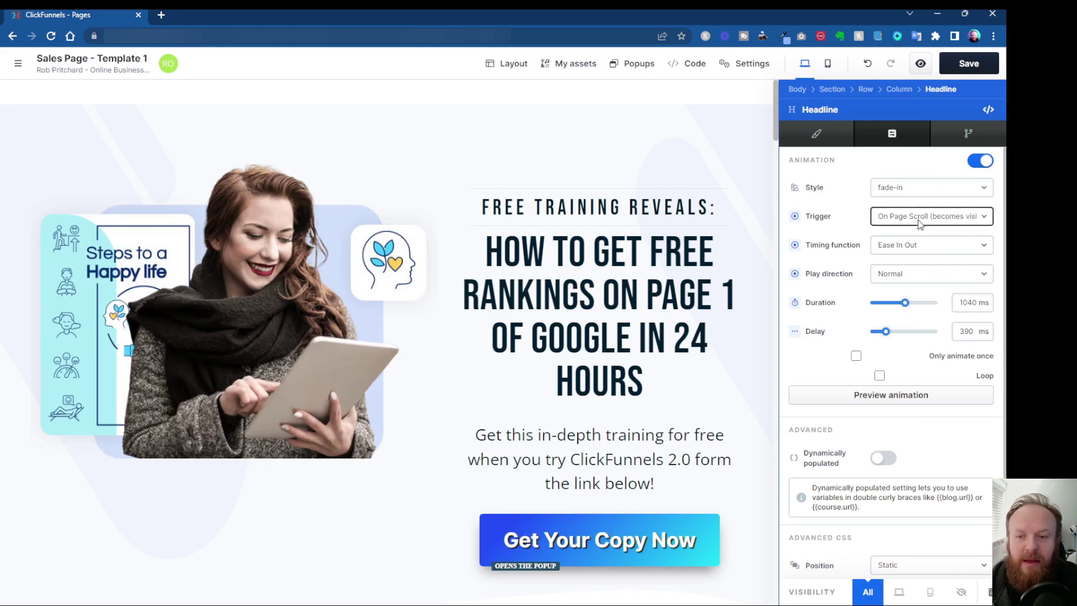
{"action": "left_click", "coordinate": [912, 243]}
{"action": "left_click", "coordinate": [909, 245]}
{"action": "left_click", "coordinate": [911, 267]}
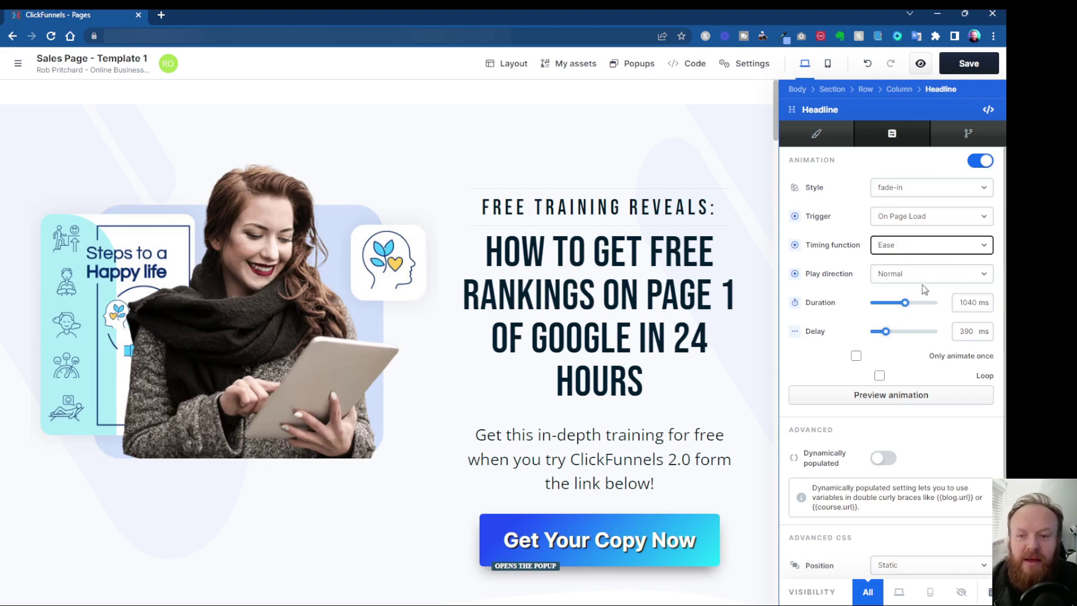
{"action": "left_click", "coordinate": [899, 274]}
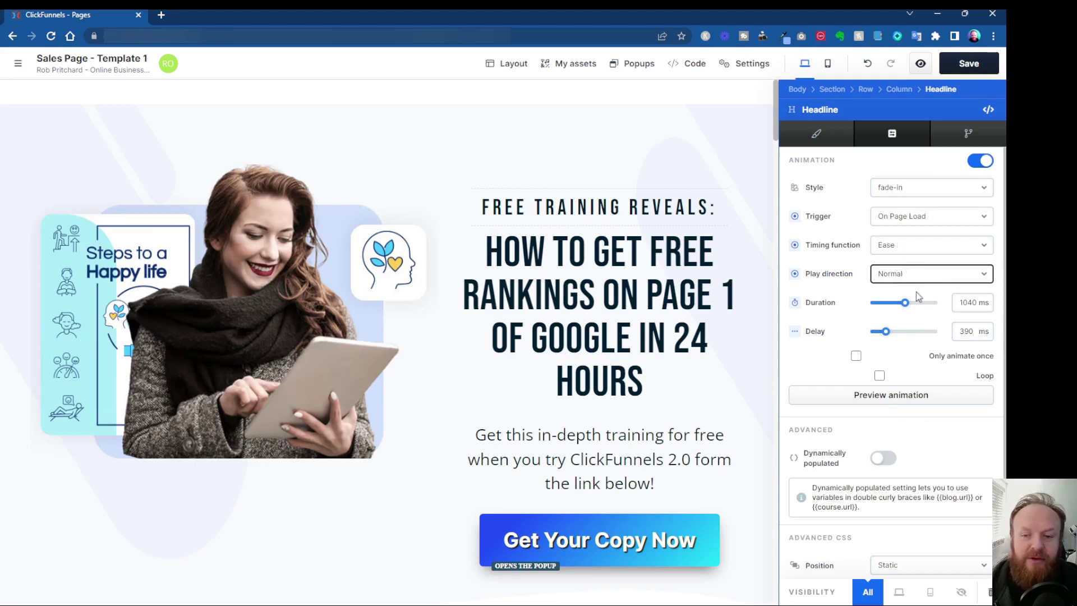
- Change the style to glide-in and try durations of 2000, 220, then 1610 ms with previews
{"action": "left_click", "coordinate": [806, 373]}
{"action": "left_click", "coordinate": [891, 399]}
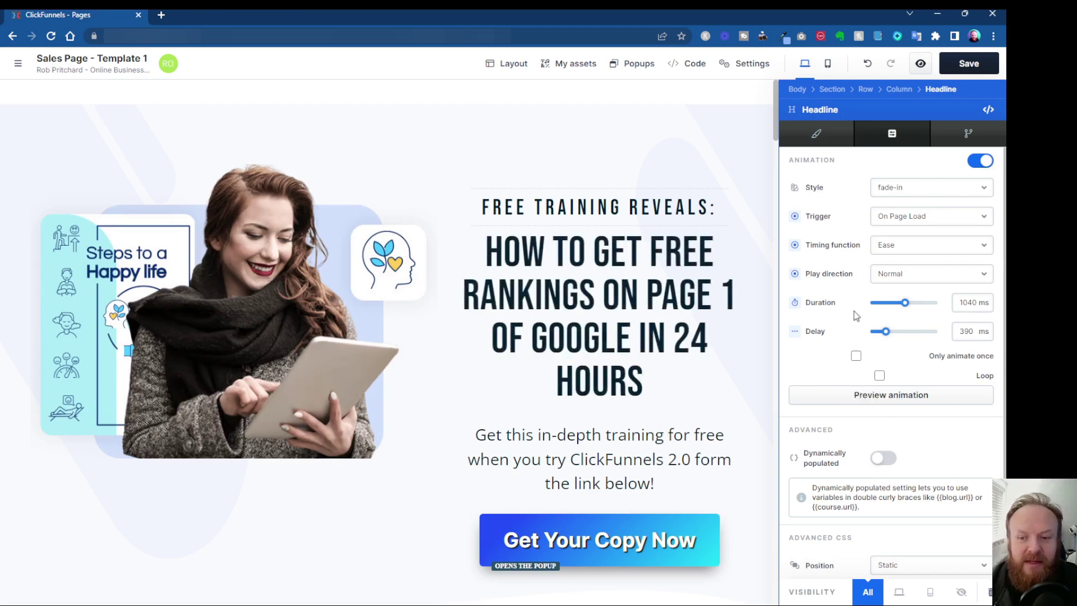
{"action": "left_click_drag", "start_coordinate": [905, 302], "coordinate": [938, 321]}
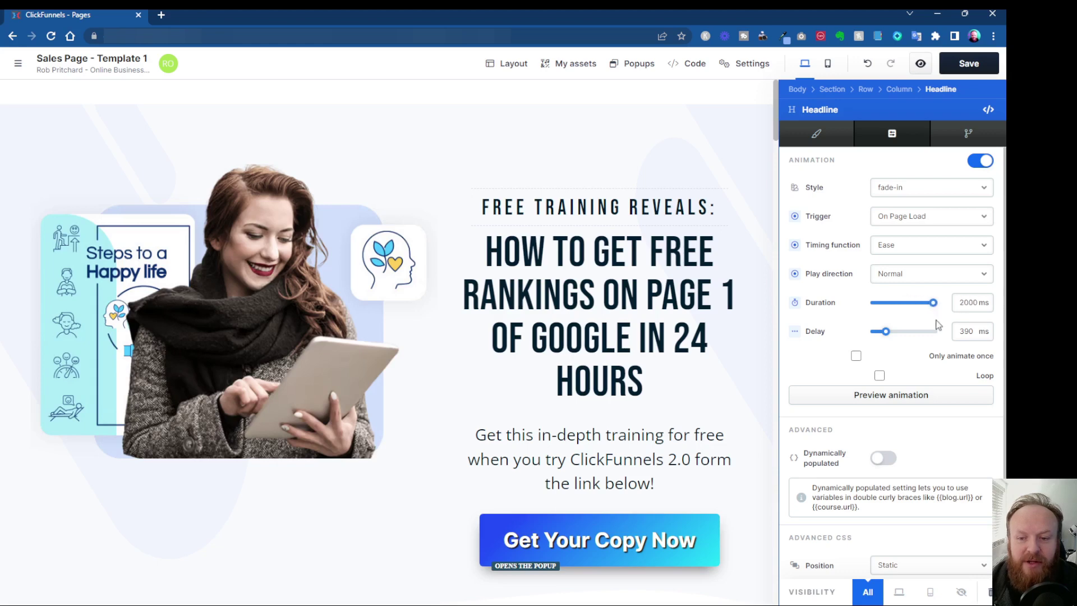
{"action": "left_click", "coordinate": [911, 397]}
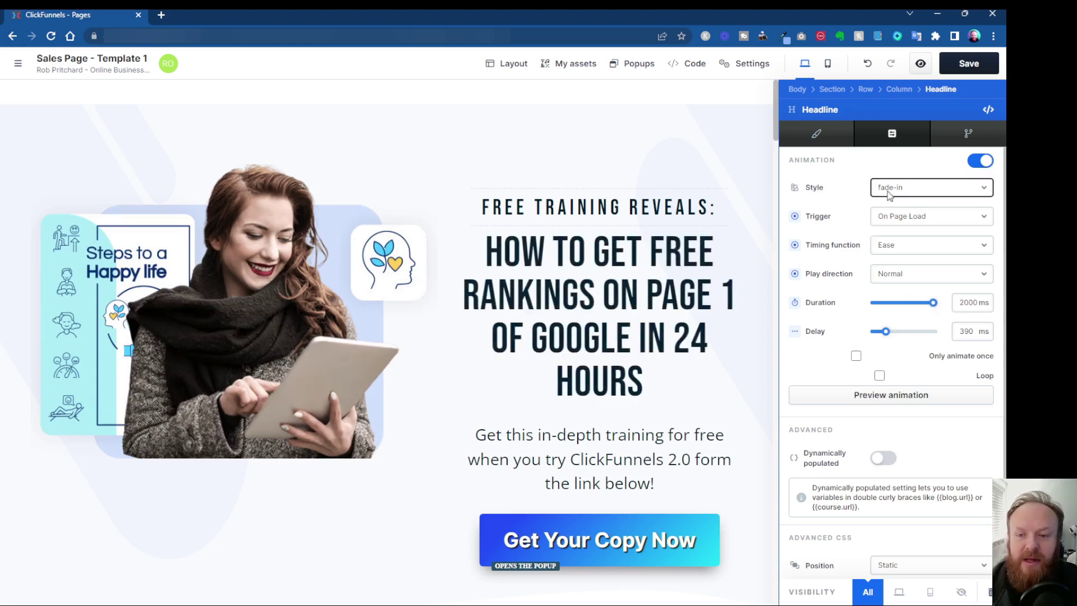
{"action": "left_click", "coordinate": [916, 217]}
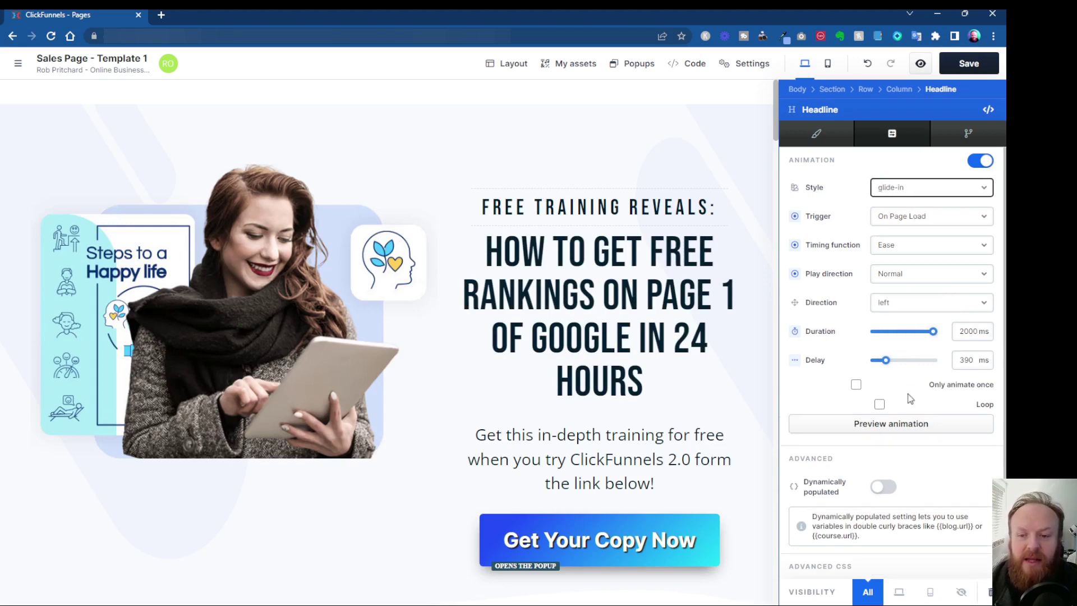
{"action": "left_click_drag", "start_coordinate": [934, 331], "coordinate": [881, 331]}
{"action": "left_click", "coordinate": [892, 425]}
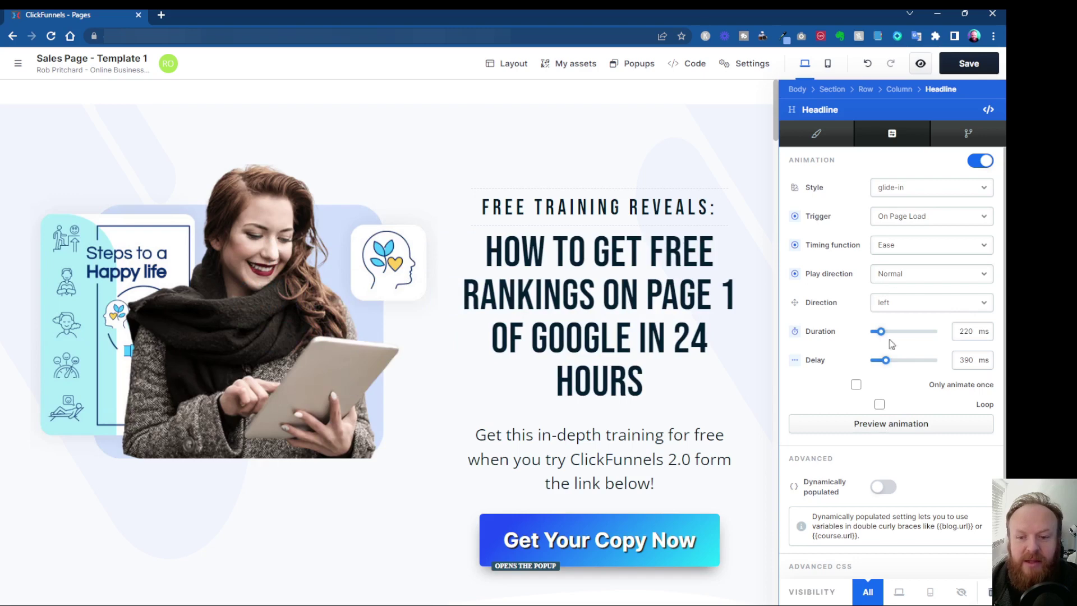
{"action": "left_click_drag", "start_coordinate": [881, 331], "coordinate": [921, 331]}
{"action": "left_click", "coordinate": [896, 425]}
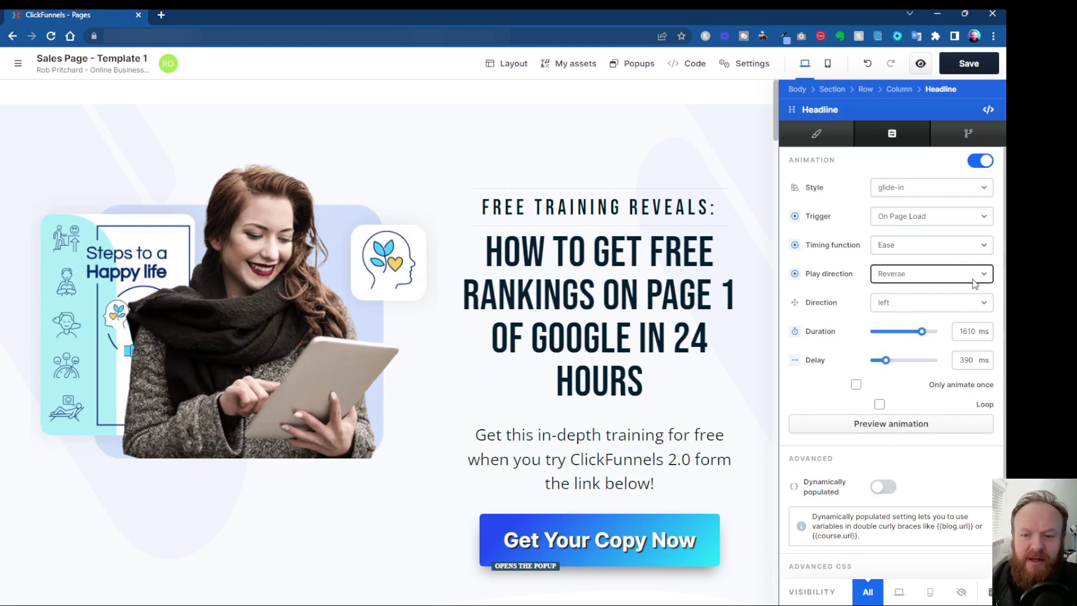
- Set play direction to Alternate, turn on Loop, and preview the looping animation
{"action": "left_click", "coordinate": [901, 426]}
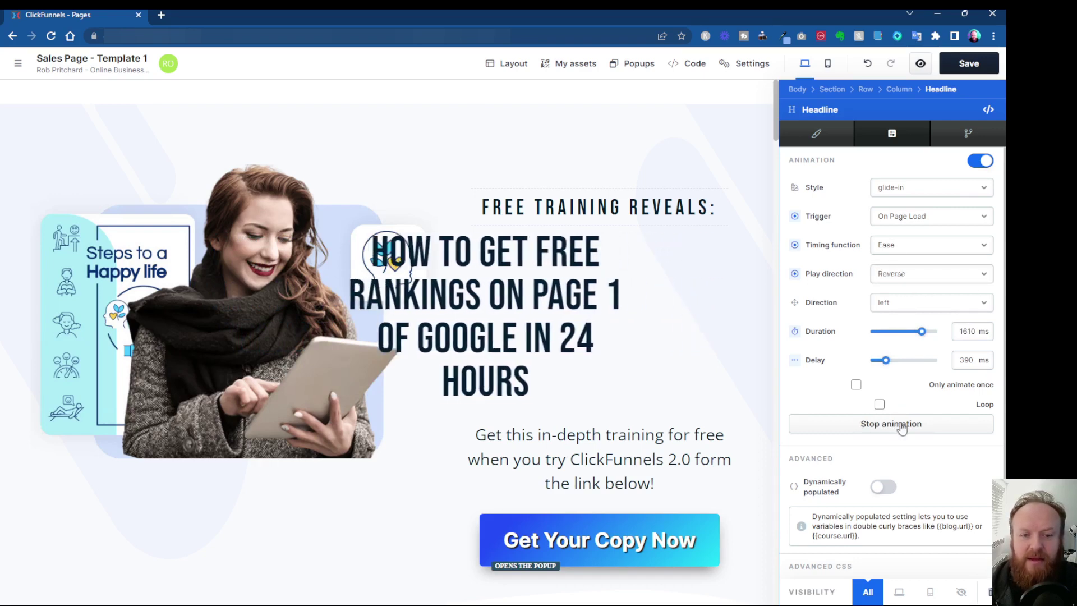
{"action": "left_click", "coordinate": [931, 274]}
{"action": "left_click", "coordinate": [897, 307]}
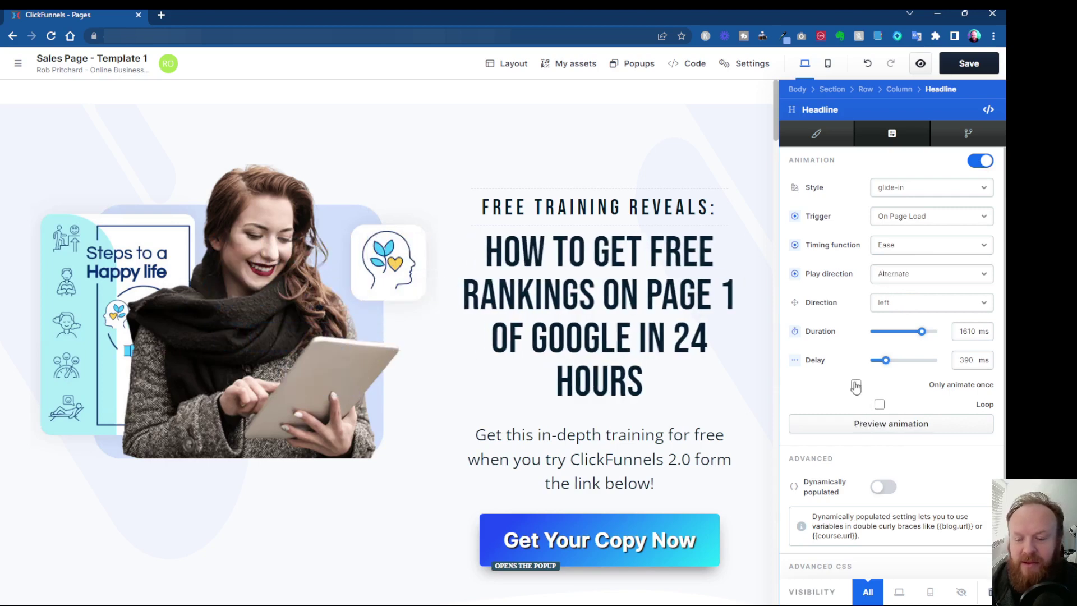
{"action": "left_click", "coordinate": [880, 404]}
{"action": "left_click", "coordinate": [891, 426]}
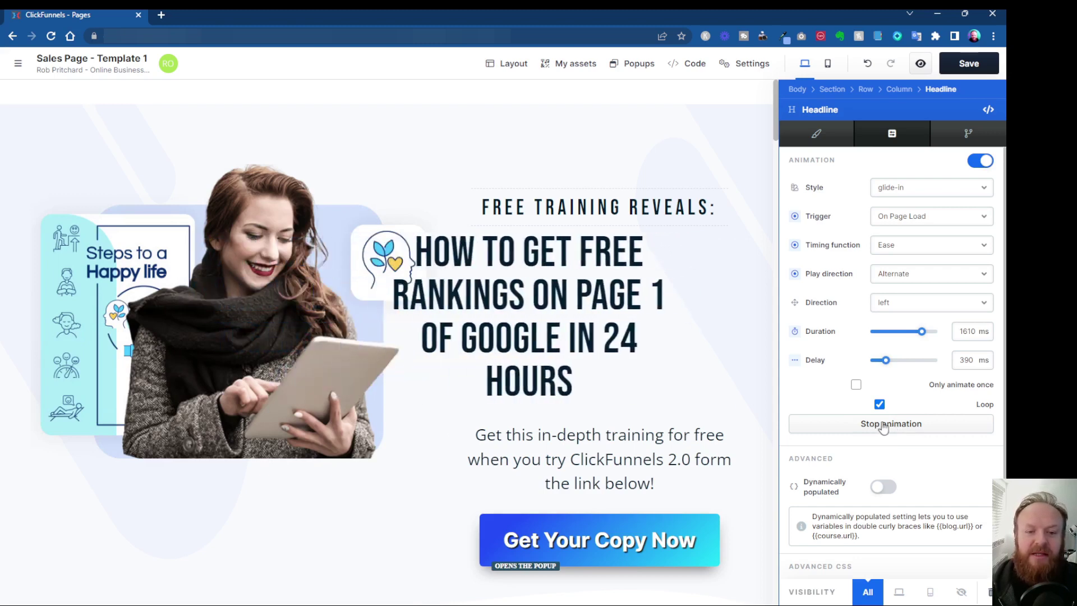
{"action": "left_click", "coordinate": [883, 426]}
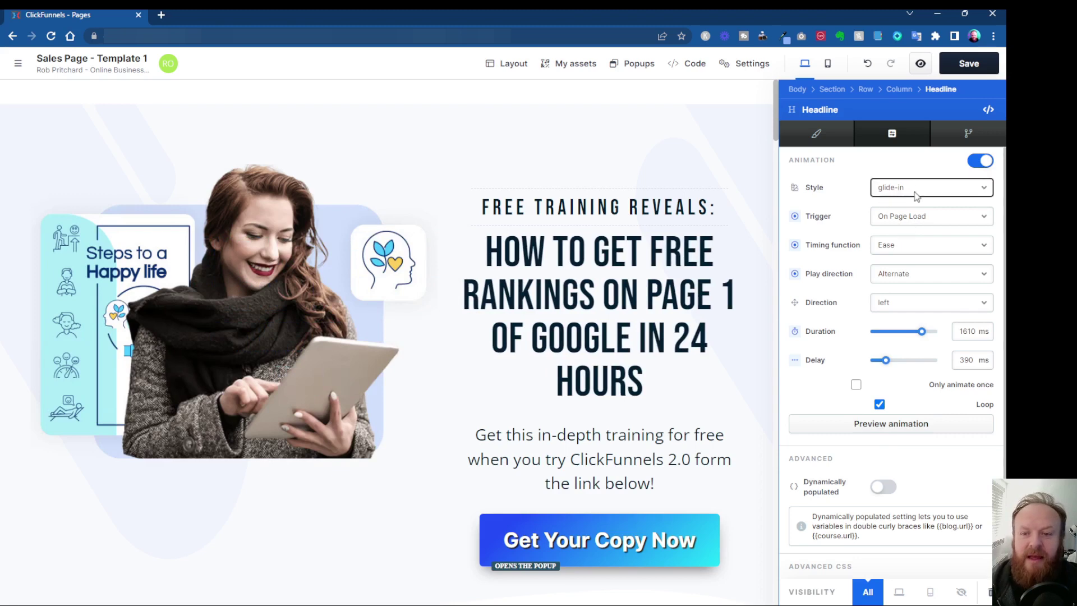
- Change the headline animation to puff-in with 1450 ms duration and 1690 ms delay, then close its settings
{"action": "key", "text": "Down"}
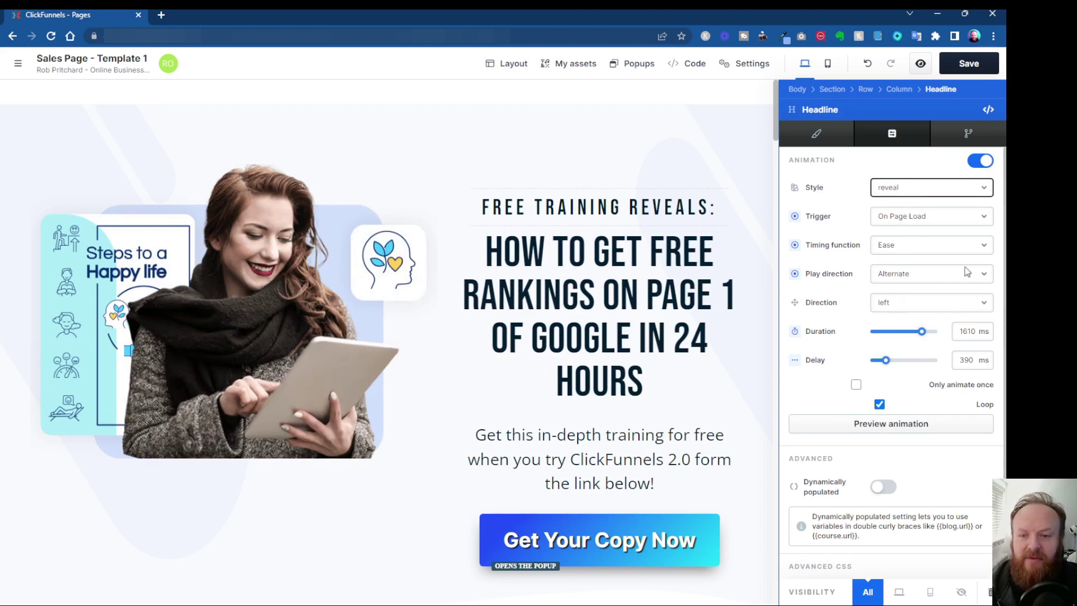
{"action": "left_click", "coordinate": [895, 433]}
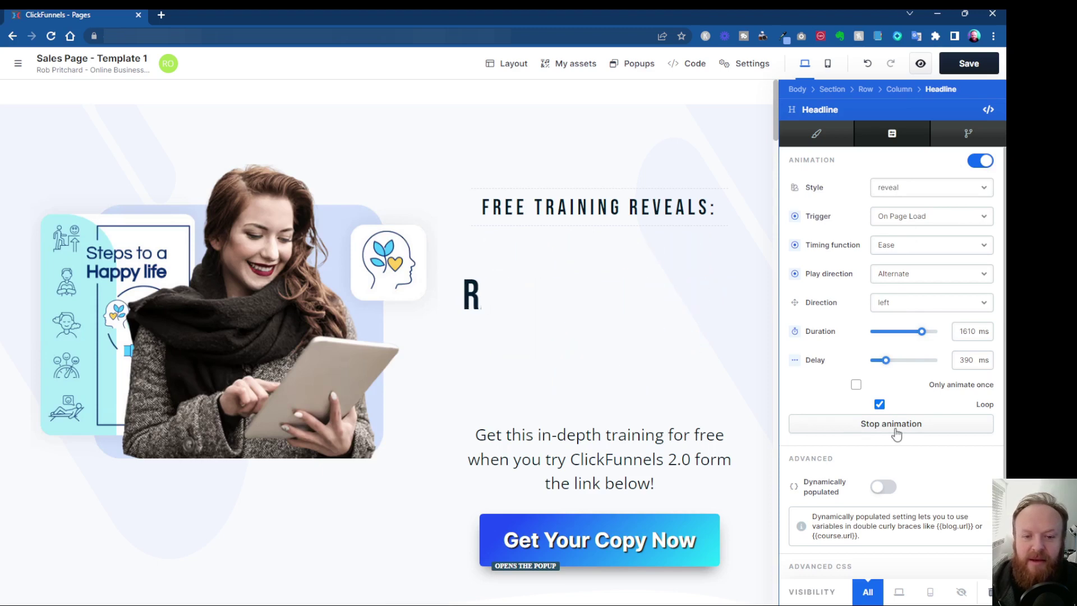
{"action": "left_click_drag", "start_coordinate": [885, 360], "coordinate": [924, 360]}
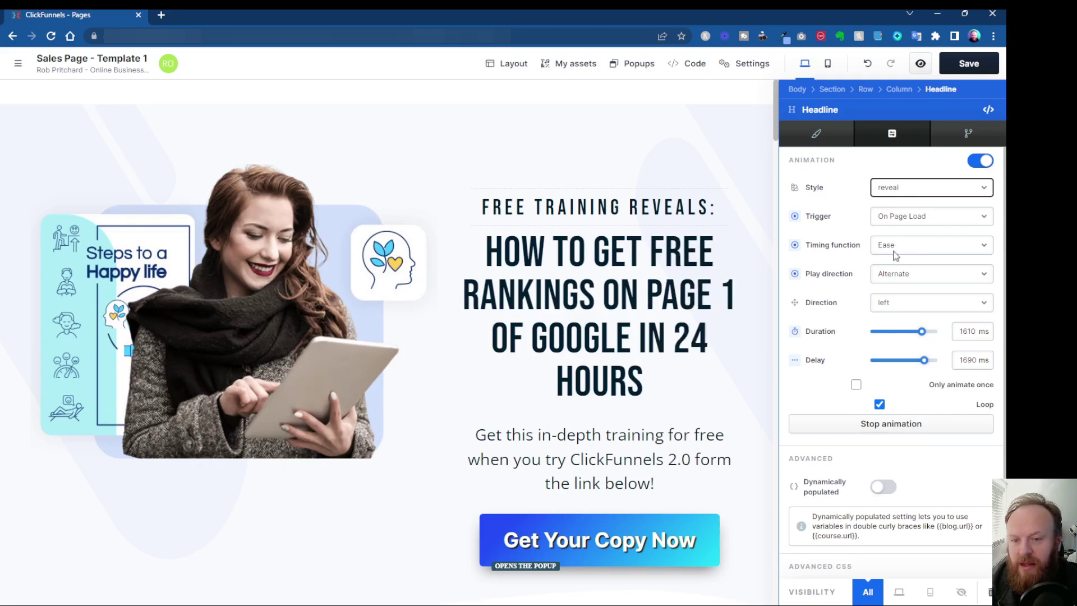
{"action": "key", "text": "Down"}
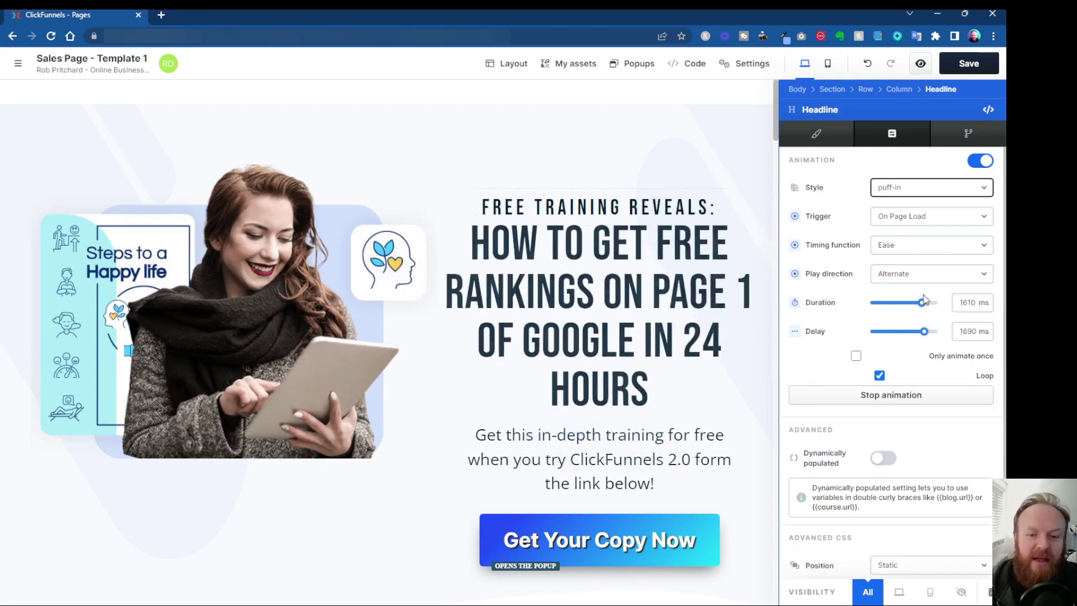
{"action": "left_click_drag", "start_coordinate": [924, 301], "coordinate": [917, 302]}
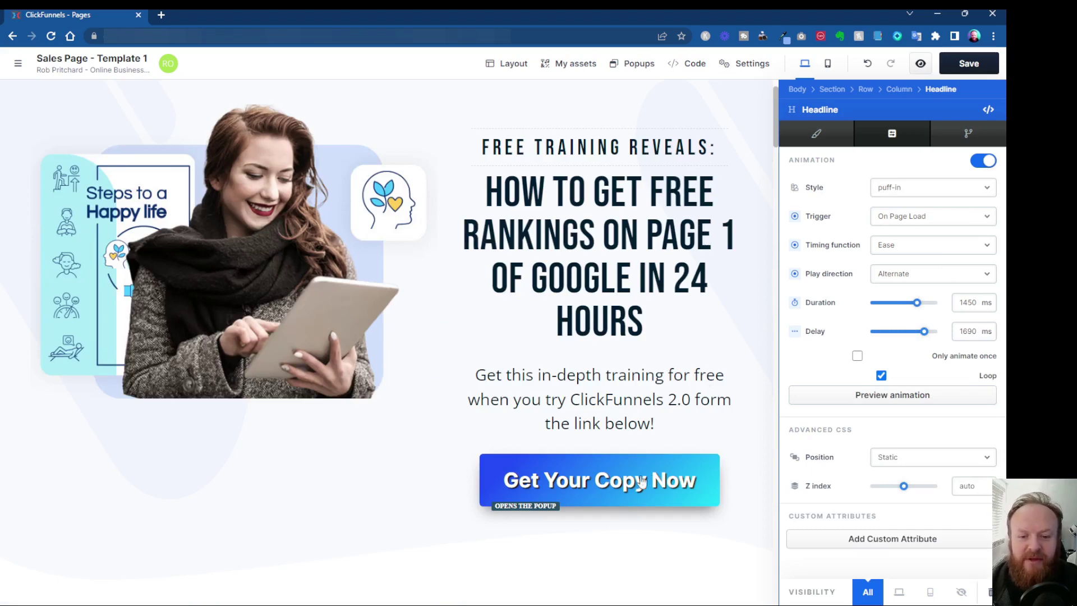
{"action": "key", "text": "Escape"}
{"action": "left_click", "coordinate": [615, 486]}
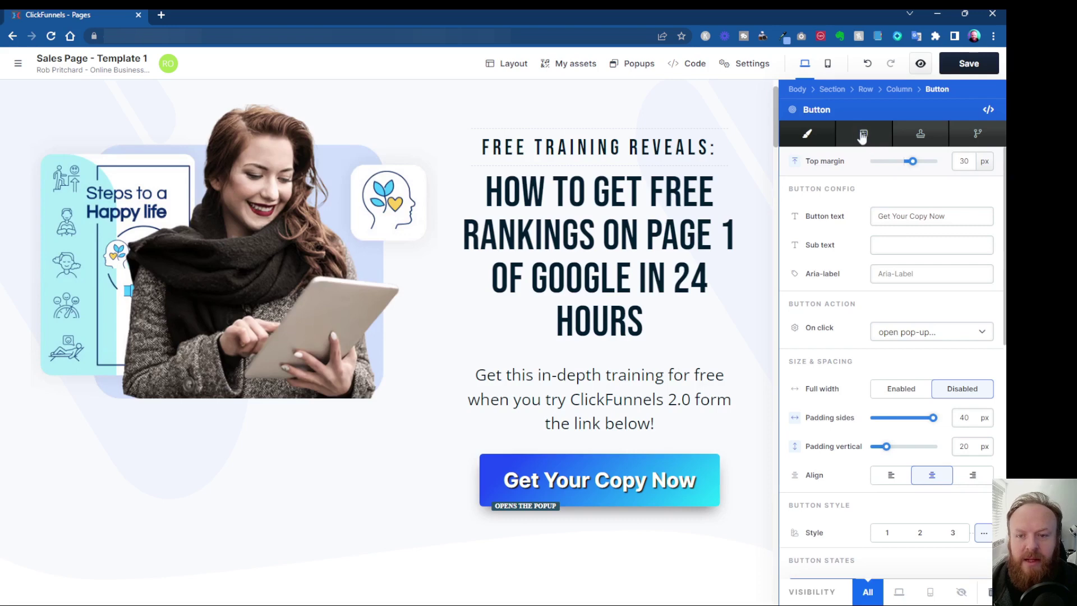
- Enable a looping animation on the Get Your Copy Now button with a 330 ms delay and preview it
{"action": "left_click", "coordinate": [863, 136]}
{"action": "left_click", "coordinate": [980, 162]}
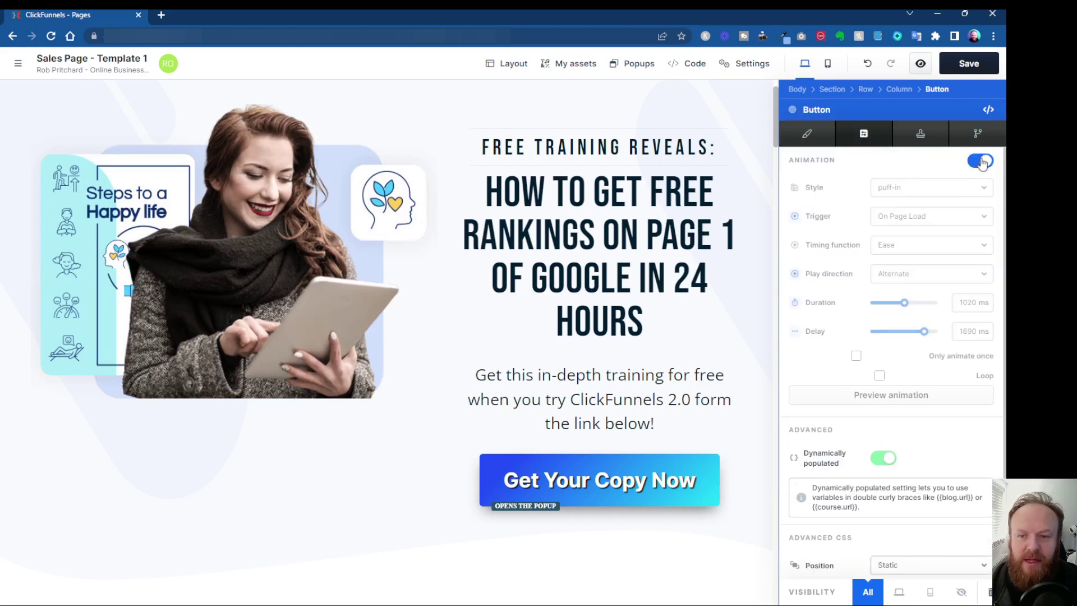
{"action": "left_click_drag", "start_coordinate": [922, 330], "coordinate": [884, 331]}
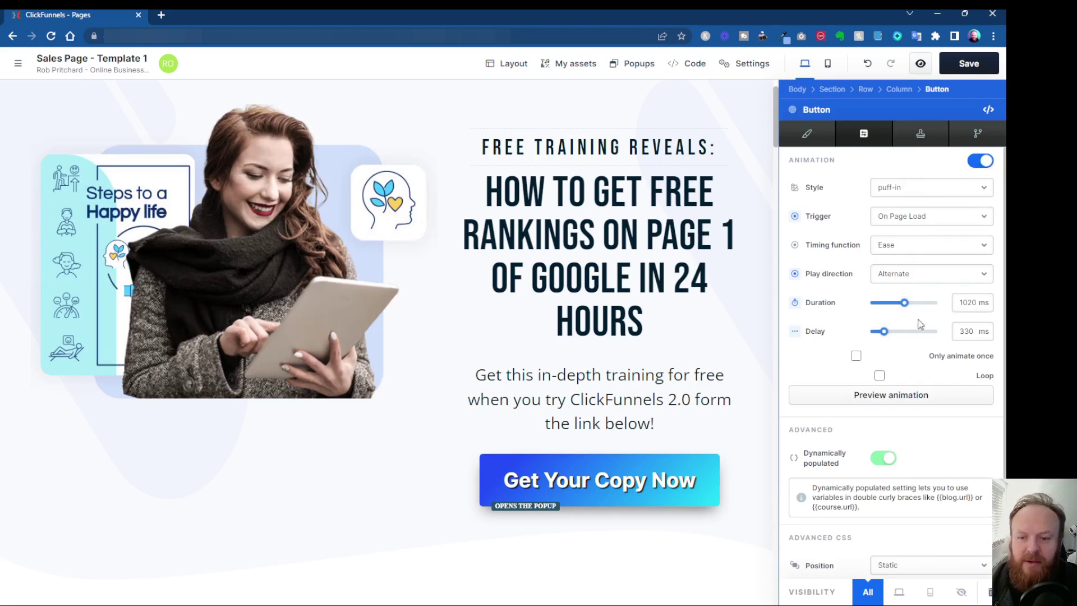
{"action": "left_click", "coordinate": [879, 375]}
{"action": "left_click", "coordinate": [897, 398]}
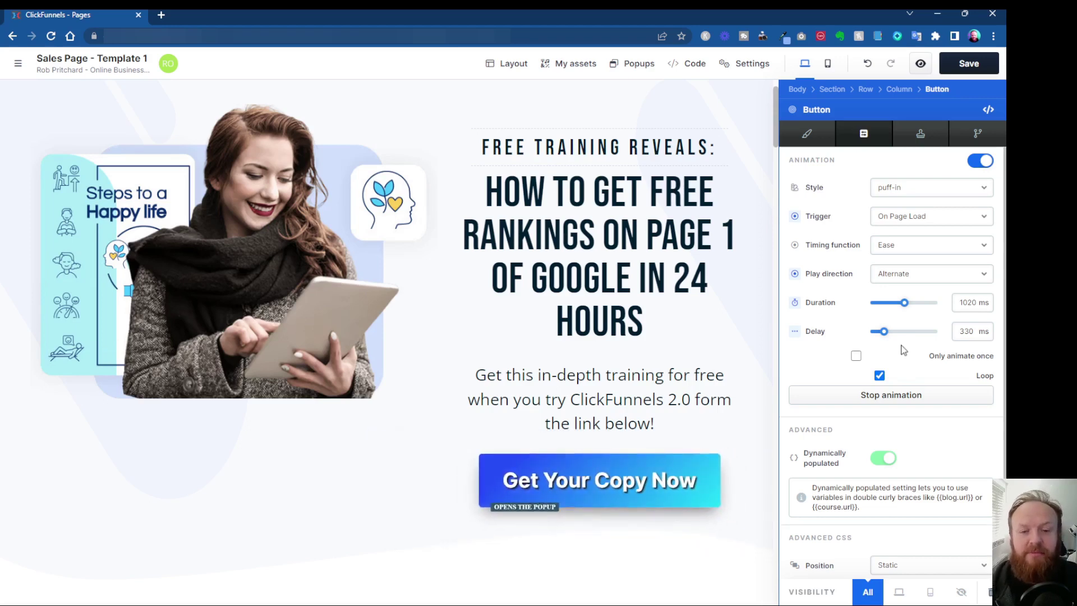
{"action": "left_click", "coordinate": [913, 394]}
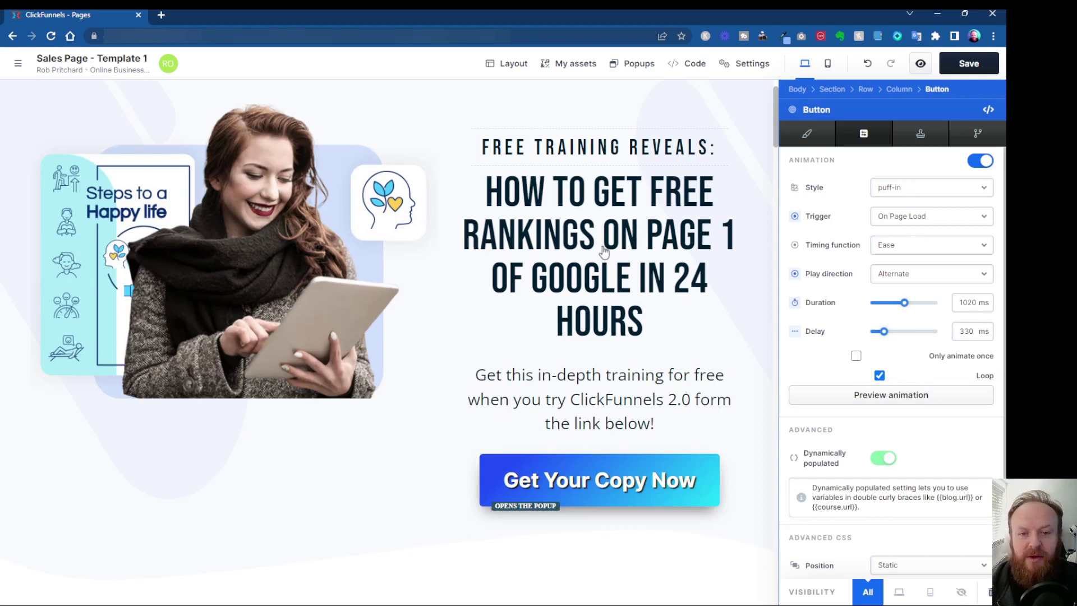
{"action": "key", "text": "Escape"}
- Turn off the headline's animation and return to the button's Advanced settings
{"action": "left_click", "coordinate": [707, 224]}
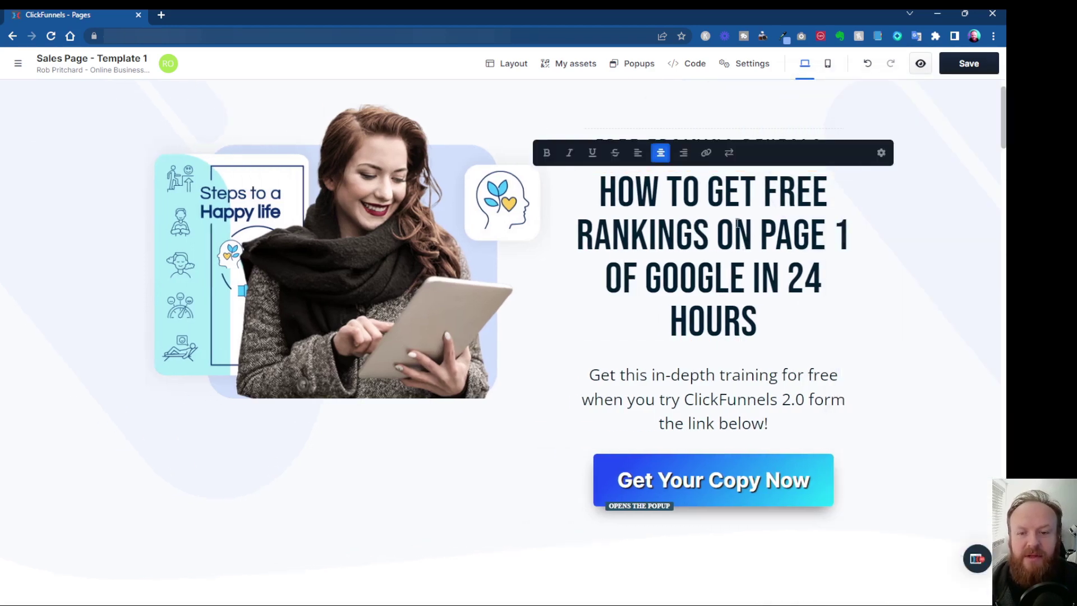
{"action": "left_click", "coordinate": [881, 152]}
{"action": "left_click", "coordinate": [901, 140]}
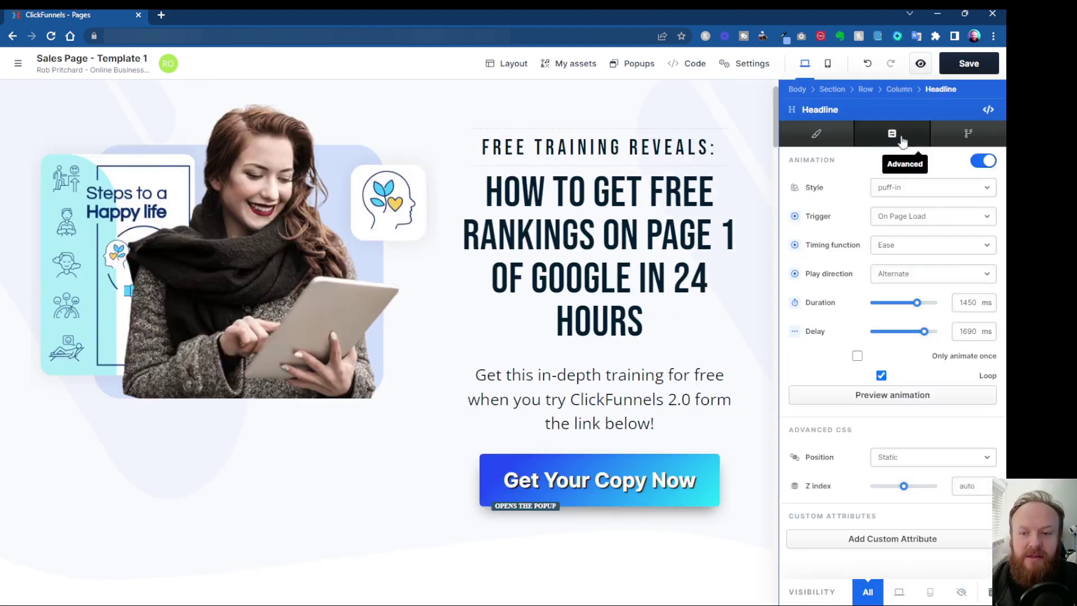
{"action": "left_click", "coordinate": [981, 161]}
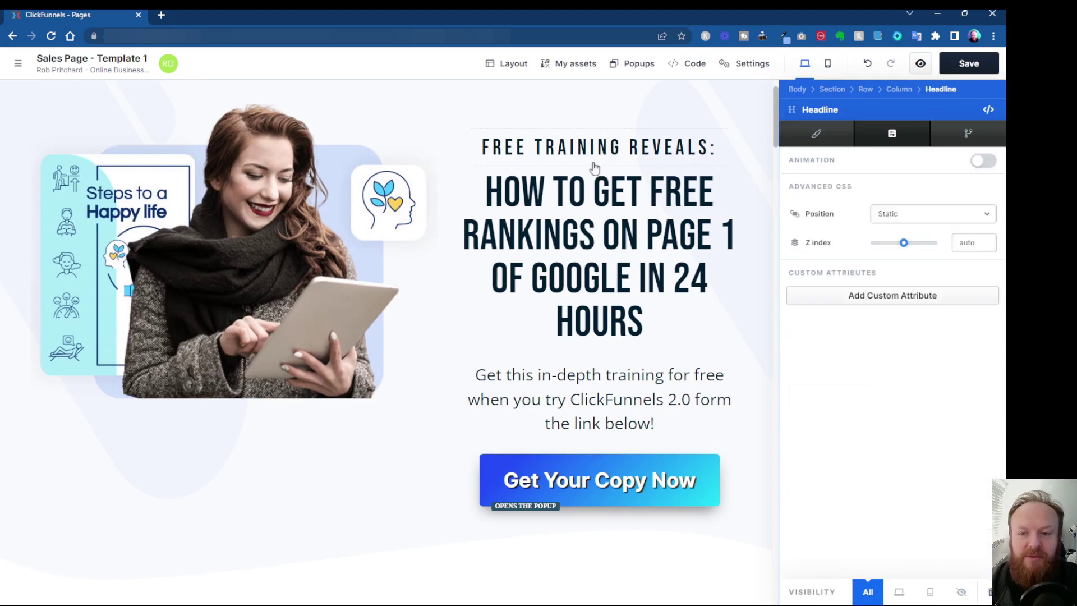
{"action": "left_click", "coordinate": [638, 476]}
{"action": "left_click", "coordinate": [749, 446]}
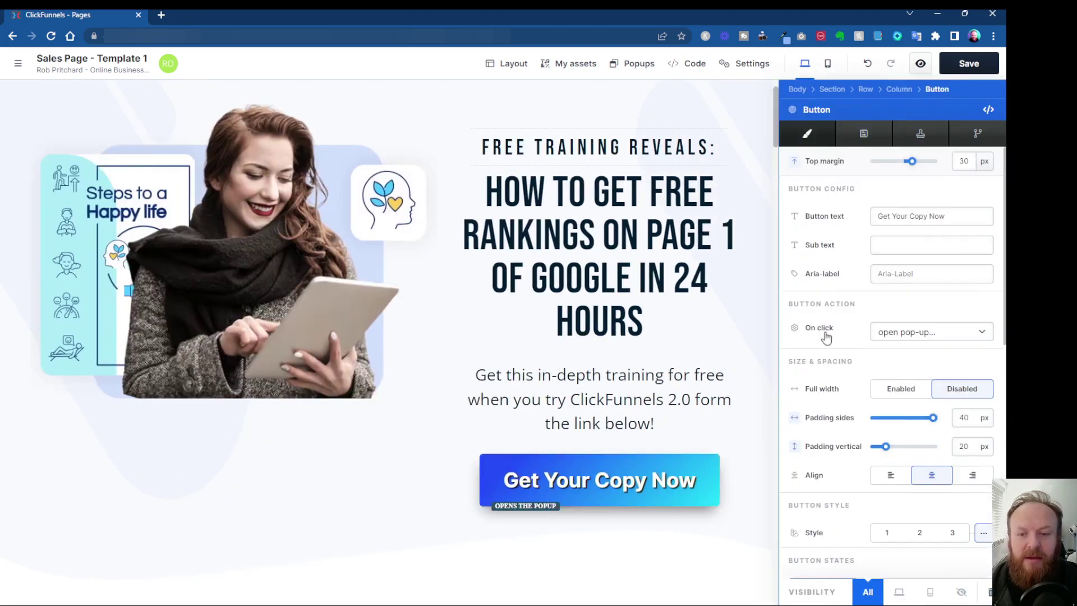
{"action": "left_click", "coordinate": [864, 134]}
- Turn off the button's animation and enable animation on the hero image
{"action": "left_click", "coordinate": [982, 160]}
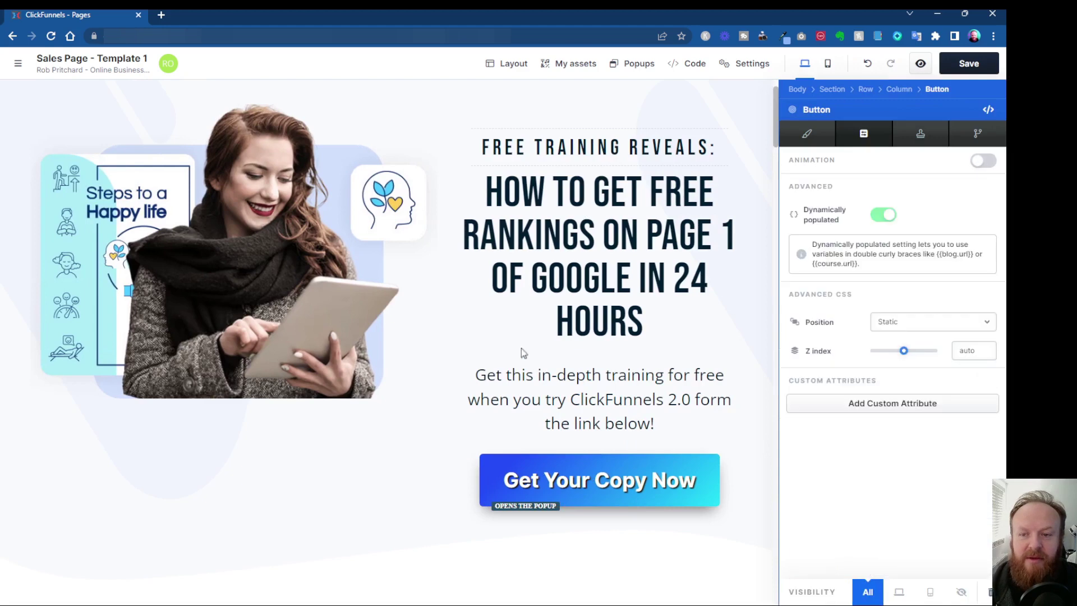
{"action": "left_click", "coordinate": [335, 277]}
{"action": "left_click", "coordinate": [410, 225]}
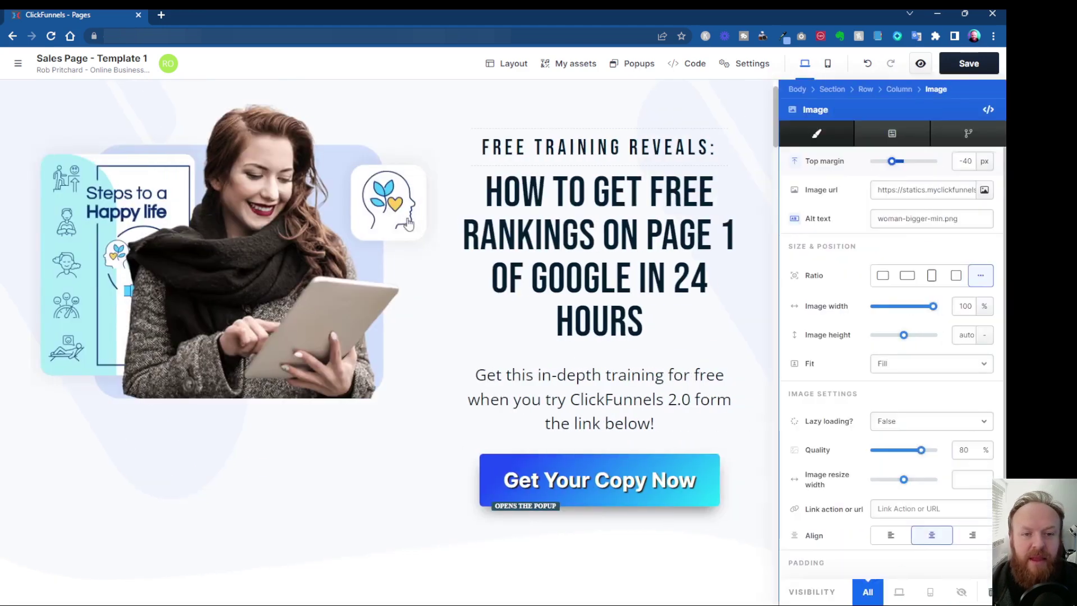
{"action": "left_click", "coordinate": [893, 132]}
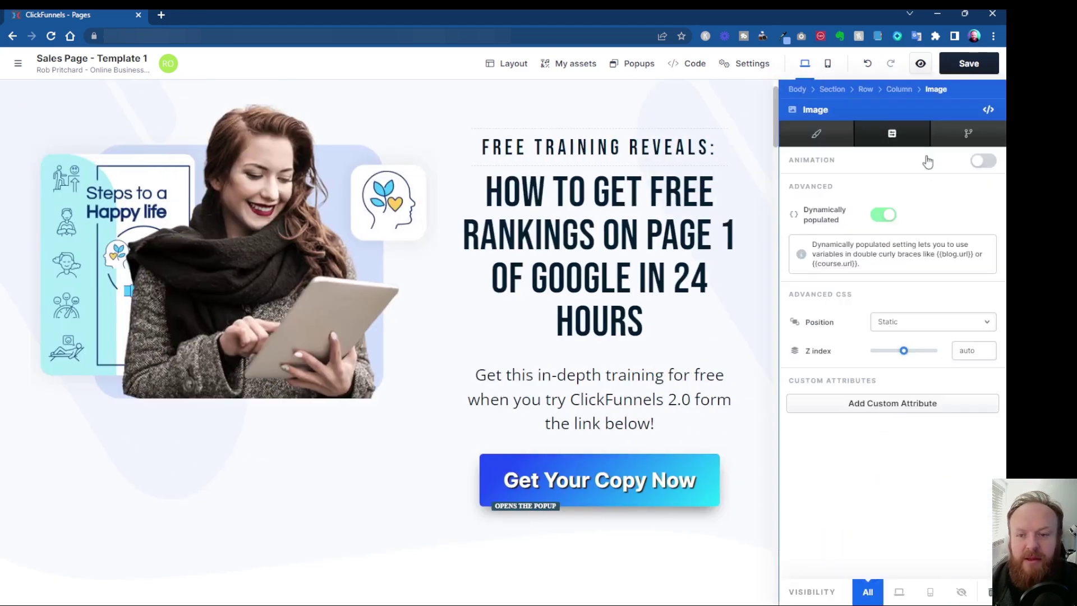
{"action": "left_click", "coordinate": [983, 162]}
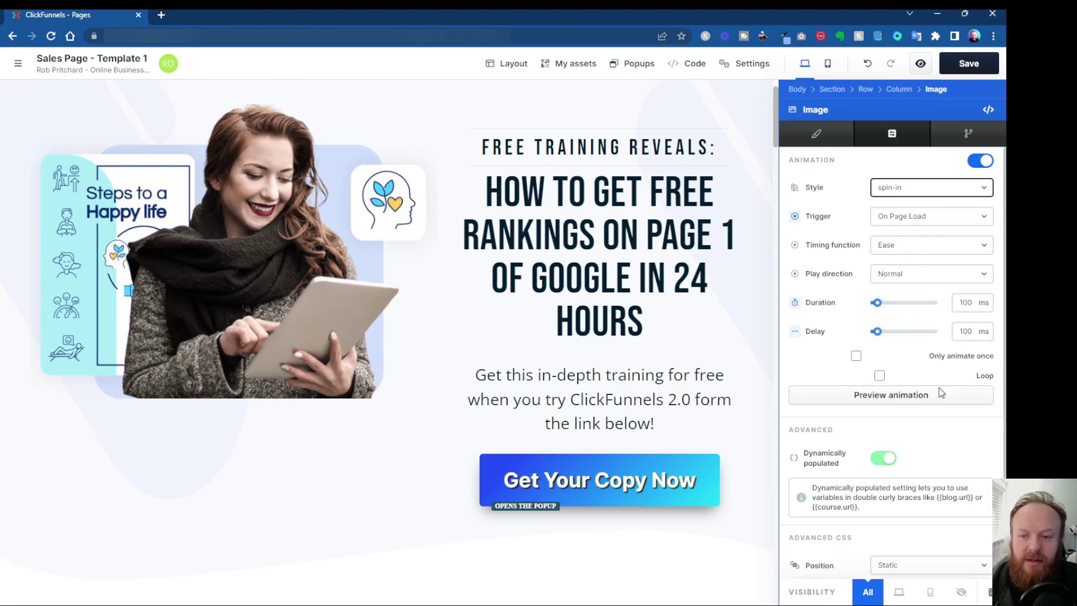
- Set the hero image's spin-in duration to 1410 ms and preview it
{"action": "left_click", "coordinate": [905, 399]}
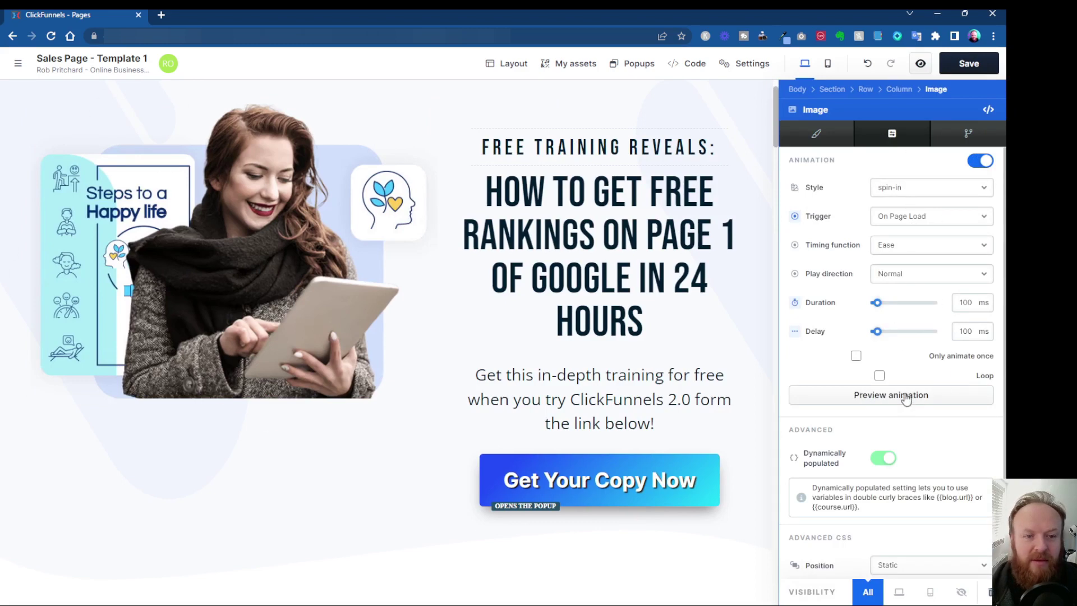
{"action": "left_click", "coordinate": [916, 303]}
{"action": "left_click", "coordinate": [905, 396]}
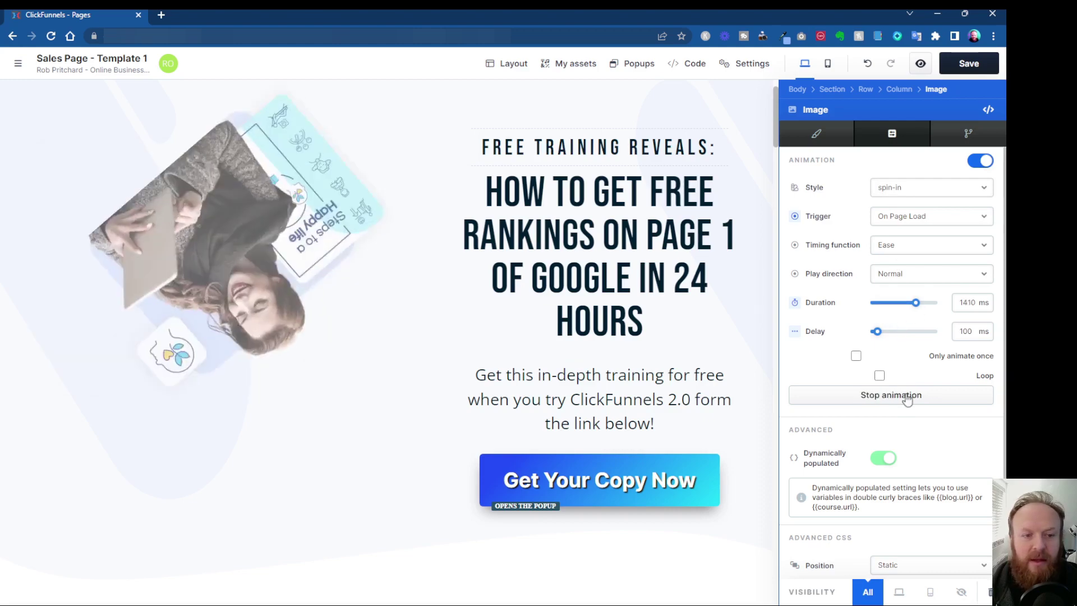
- Close the image settings, scroll down to the features row, and enable its animation
{"action": "key", "text": "Escape"}
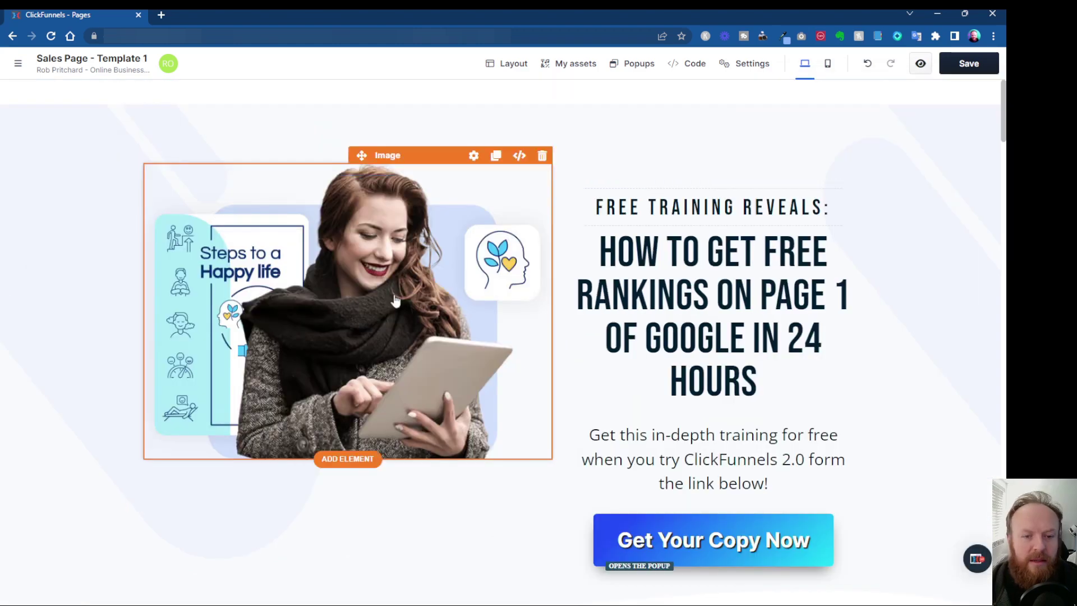
{"action": "scroll", "coordinate": [599, 393], "scroll_direction": "down", "scroll_amount": 3}
{"action": "scroll", "coordinate": [567, 403], "scroll_direction": "down", "scroll_amount": 5}
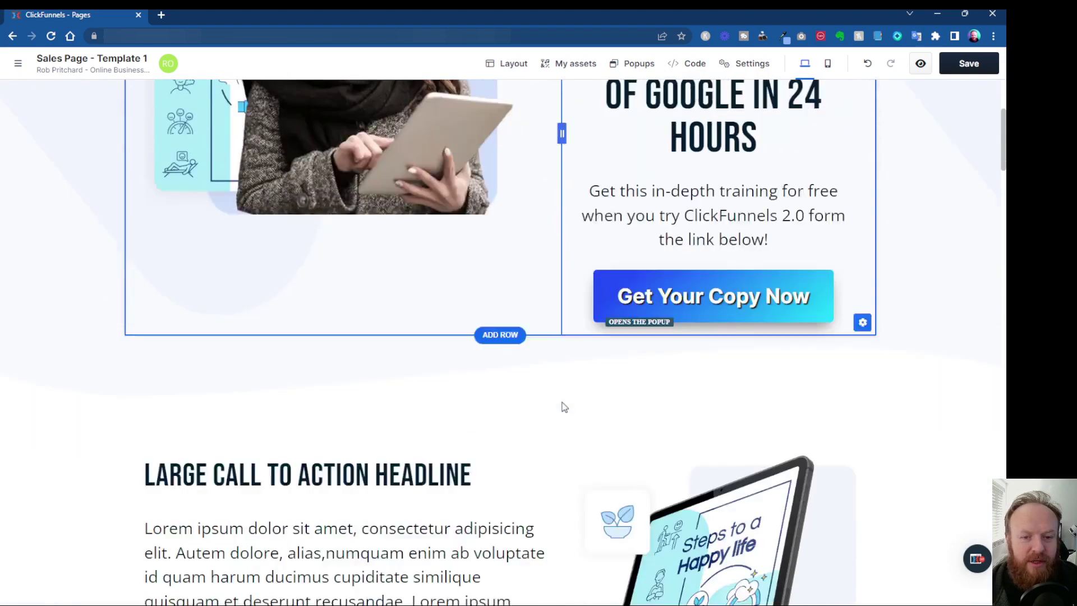
{"action": "scroll", "coordinate": [566, 406], "scroll_direction": "down", "scroll_amount": 9}
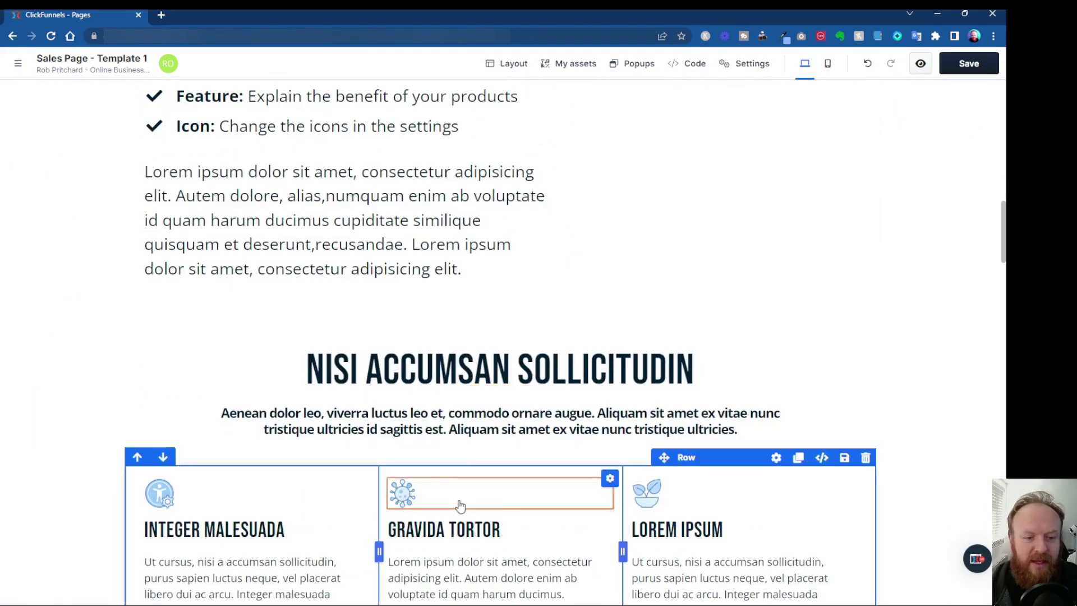
{"action": "scroll", "coordinate": [601, 420], "scroll_direction": "down", "scroll_amount": 3}
{"action": "scroll", "coordinate": [601, 421], "scroll_direction": "up", "scroll_amount": 1}
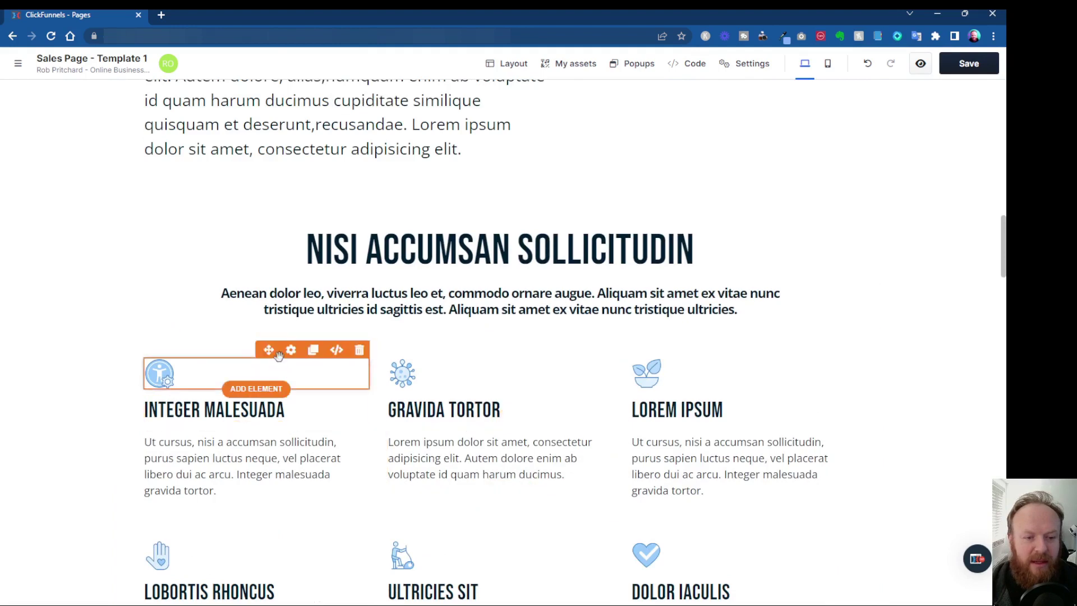
{"action": "left_click", "coordinate": [228, 354]}
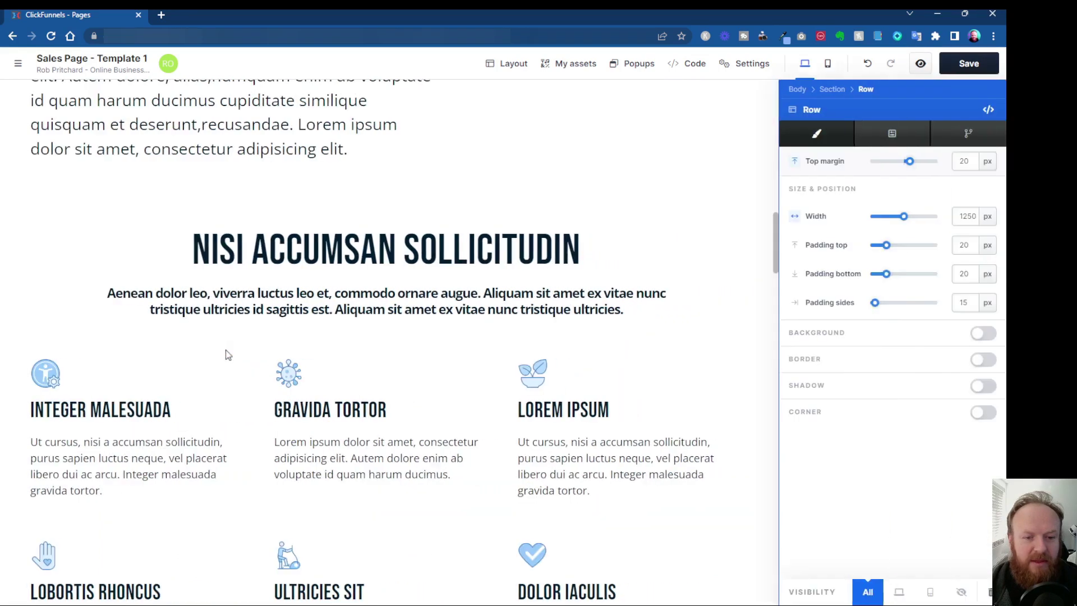
{"action": "left_click", "coordinate": [891, 133]}
{"action": "left_click", "coordinate": [983, 161]}
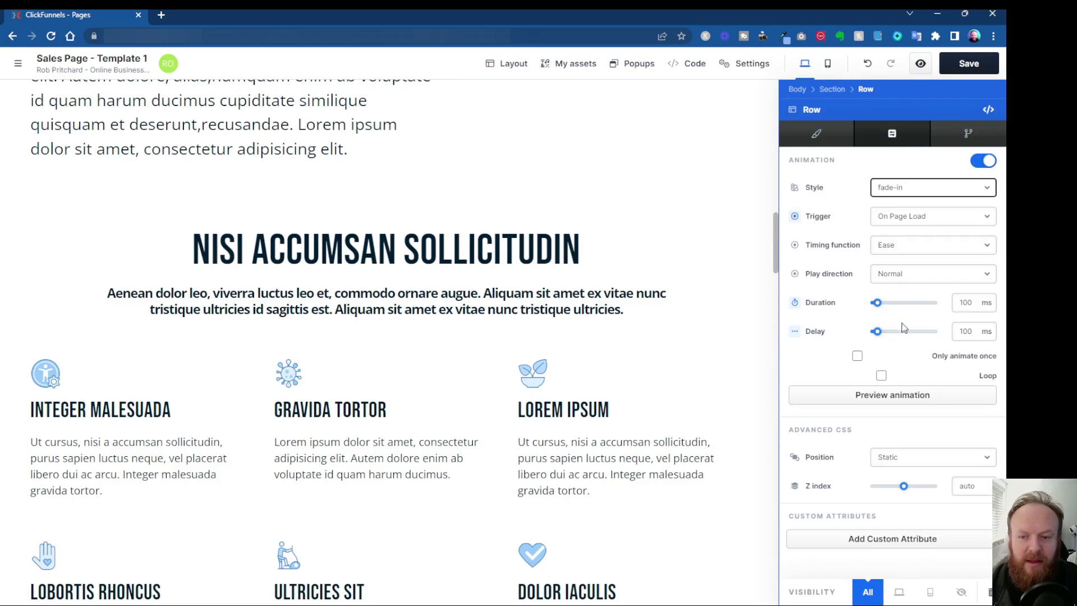
- Set the row to expand-in on page scroll, 630 ms, 0 ms delay, and save the page
{"action": "left_click", "coordinate": [898, 227]}
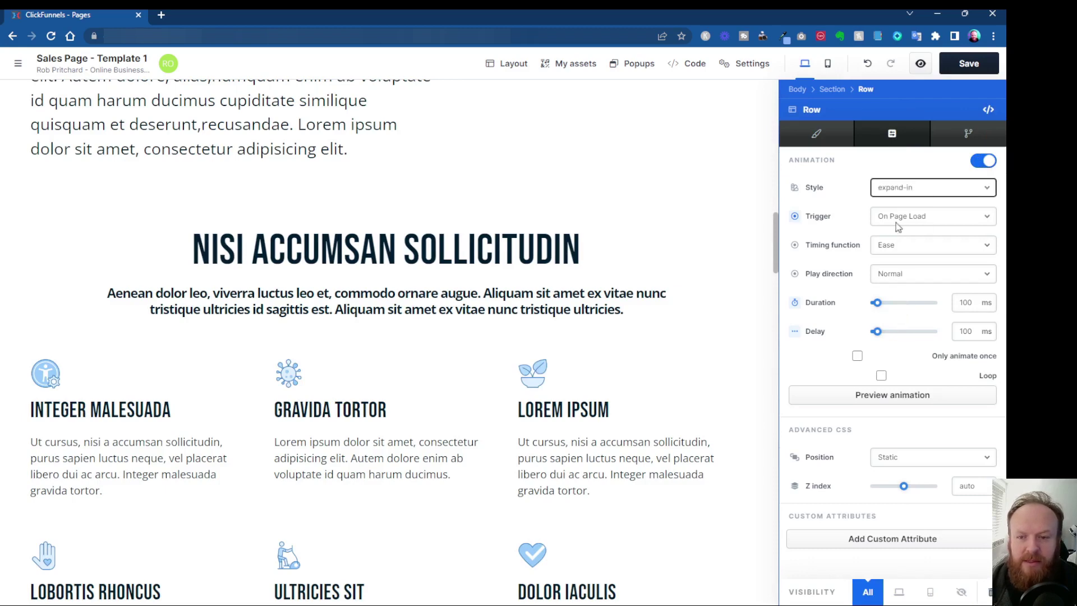
{"action": "left_click", "coordinate": [904, 303]}
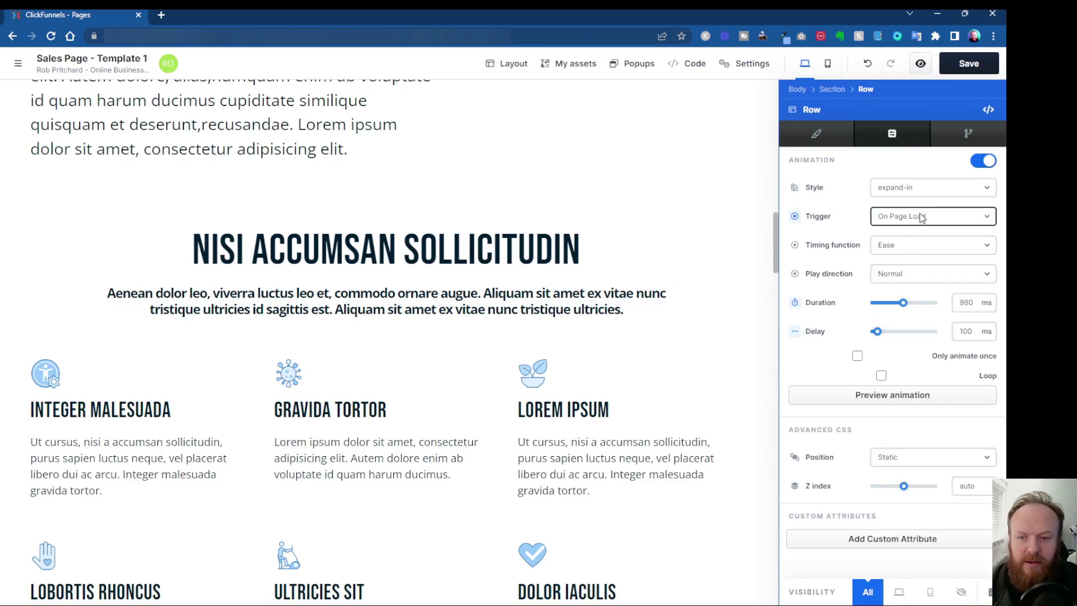
{"action": "left_click", "coordinate": [920, 254]}
{"action": "left_click", "coordinate": [891, 304]}
{"action": "left_click_drag", "start_coordinate": [880, 335], "coordinate": [862, 335]}
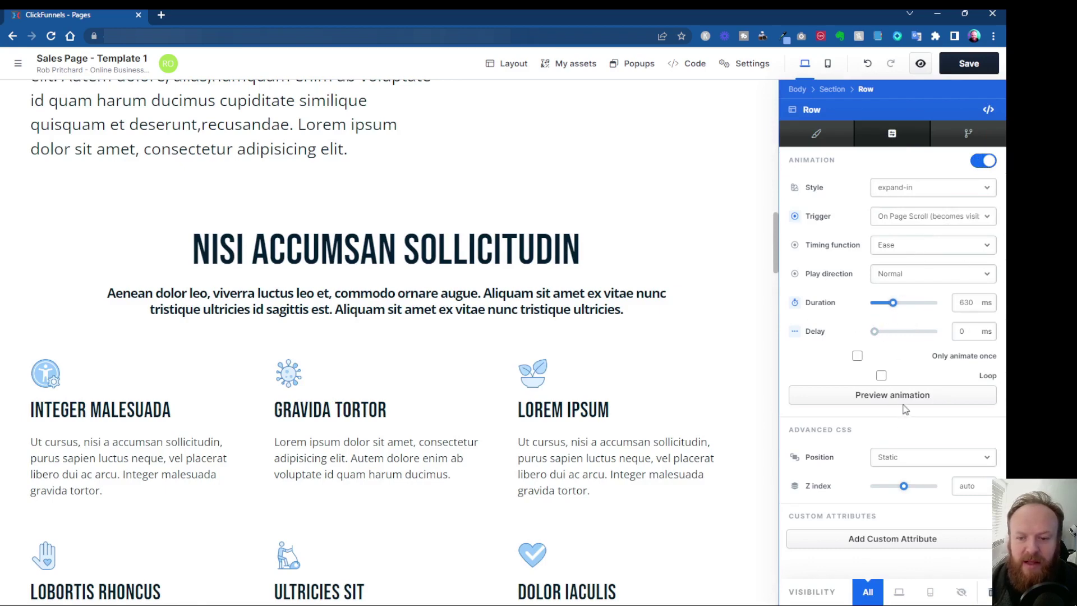
{"action": "left_click", "coordinate": [923, 395]}
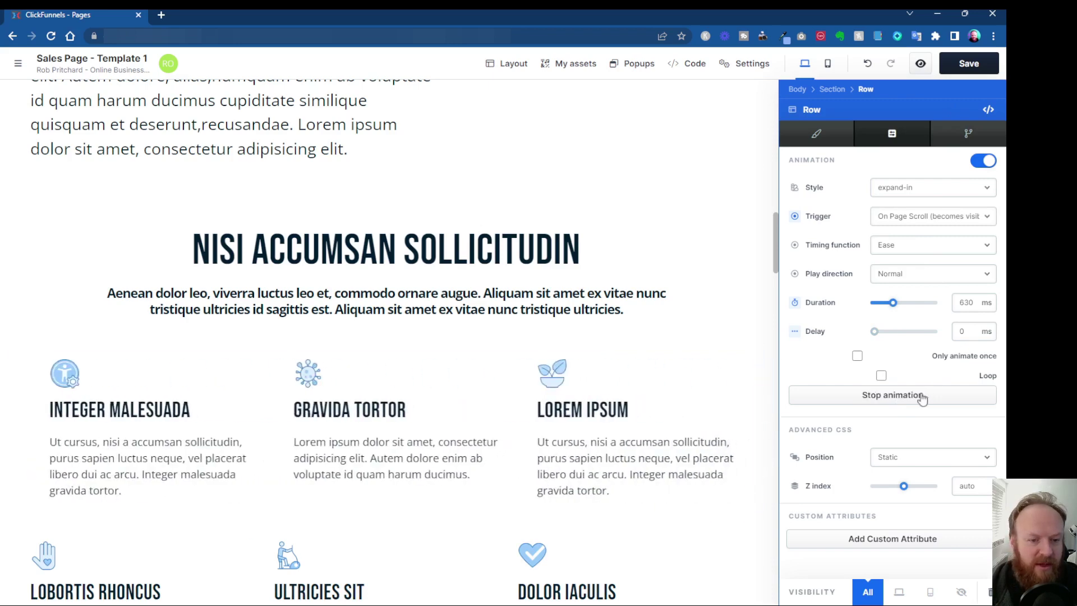
{"action": "left_click", "coordinate": [963, 63]}
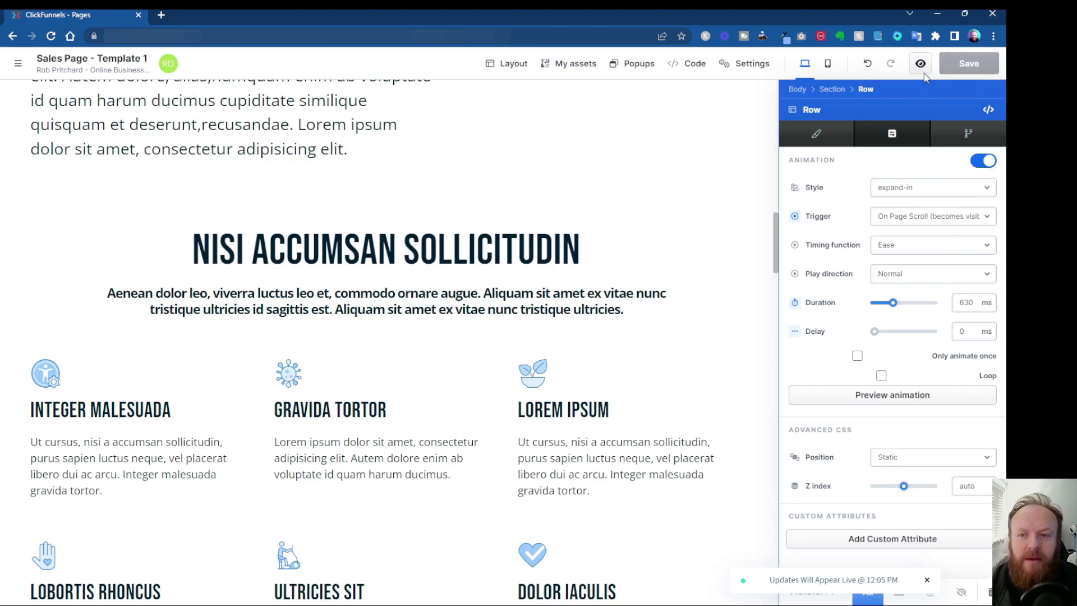
{"action": "left_click", "coordinate": [921, 66]}
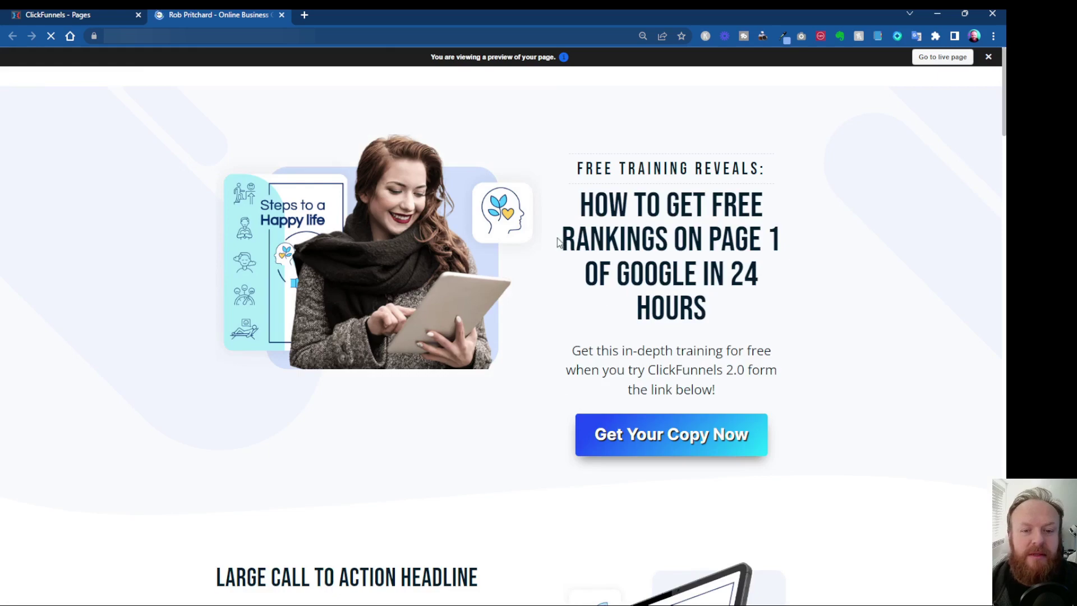
- Scroll the preview down to watch the features grid animate in, then close the preview tab
{"action": "scroll", "coordinate": [558, 241], "scroll_direction": "down", "scroll_amount": 5}
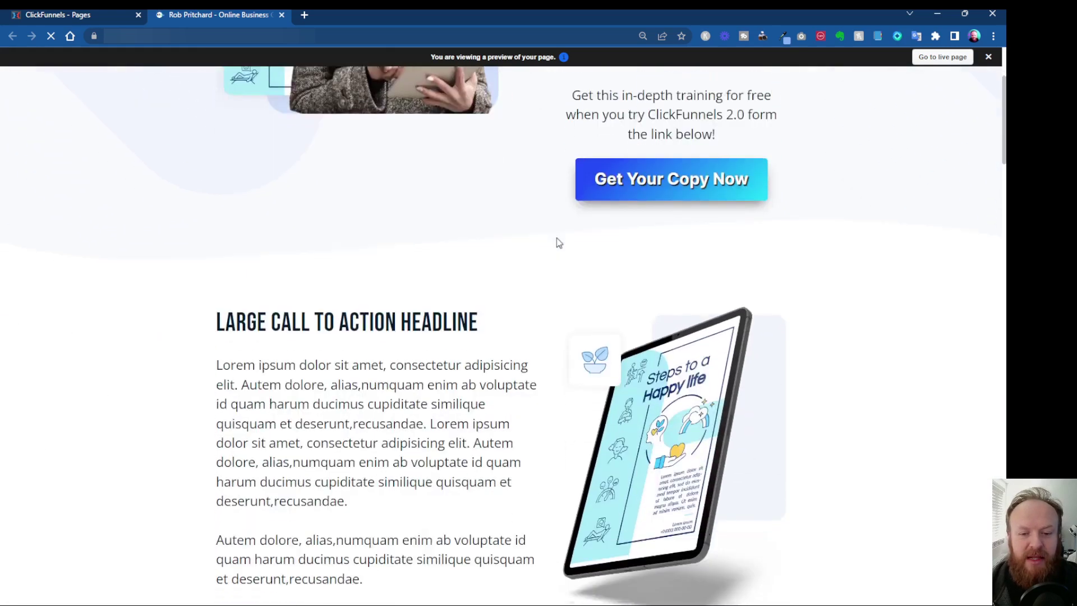
{"action": "scroll", "coordinate": [558, 242], "scroll_direction": "down", "scroll_amount": 8}
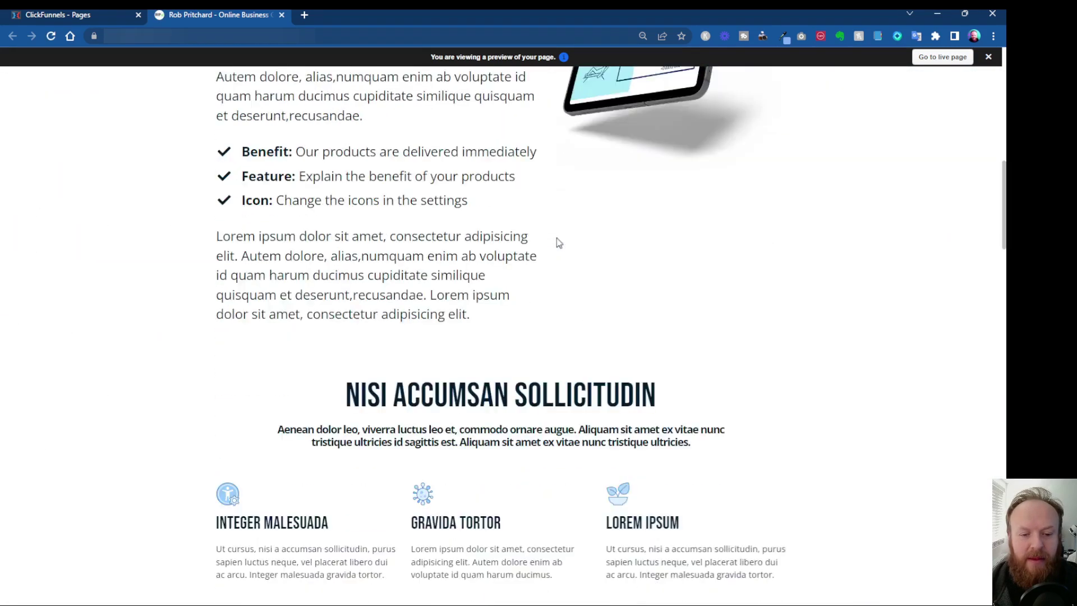
{"action": "scroll", "coordinate": [507, 320], "scroll_direction": "down", "scroll_amount": 2}
{"action": "scroll", "coordinate": [508, 320], "scroll_direction": "up", "scroll_amount": 8}
{"action": "scroll", "coordinate": [507, 319], "scroll_direction": "down", "scroll_amount": 7}
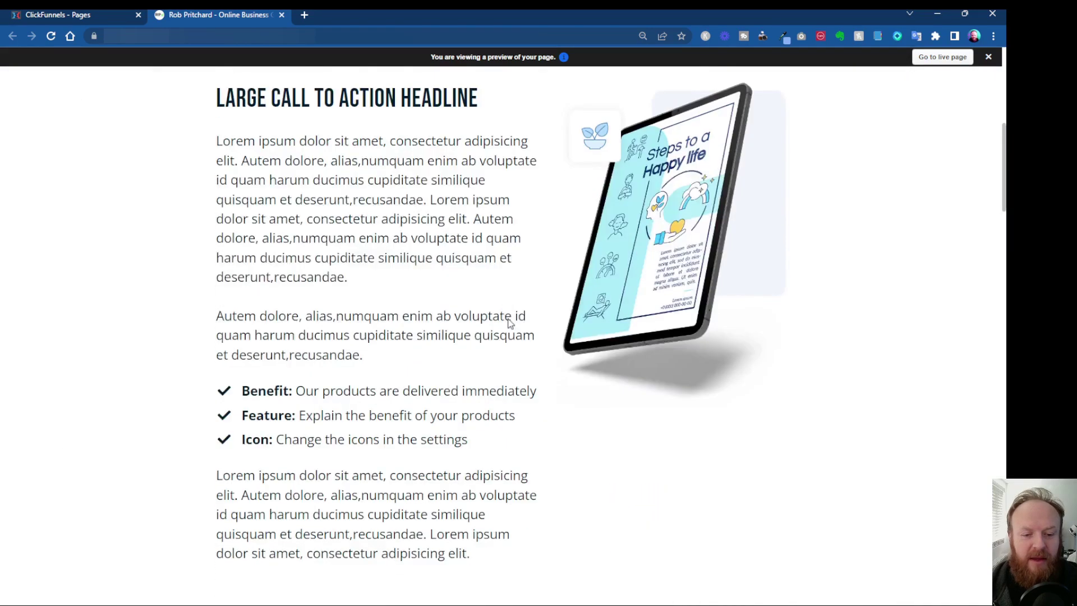
{"action": "scroll", "coordinate": [508, 318], "scroll_direction": "down", "scroll_amount": 1}
{"action": "scroll", "coordinate": [488, 342], "scroll_direction": "up", "scroll_amount": 14}
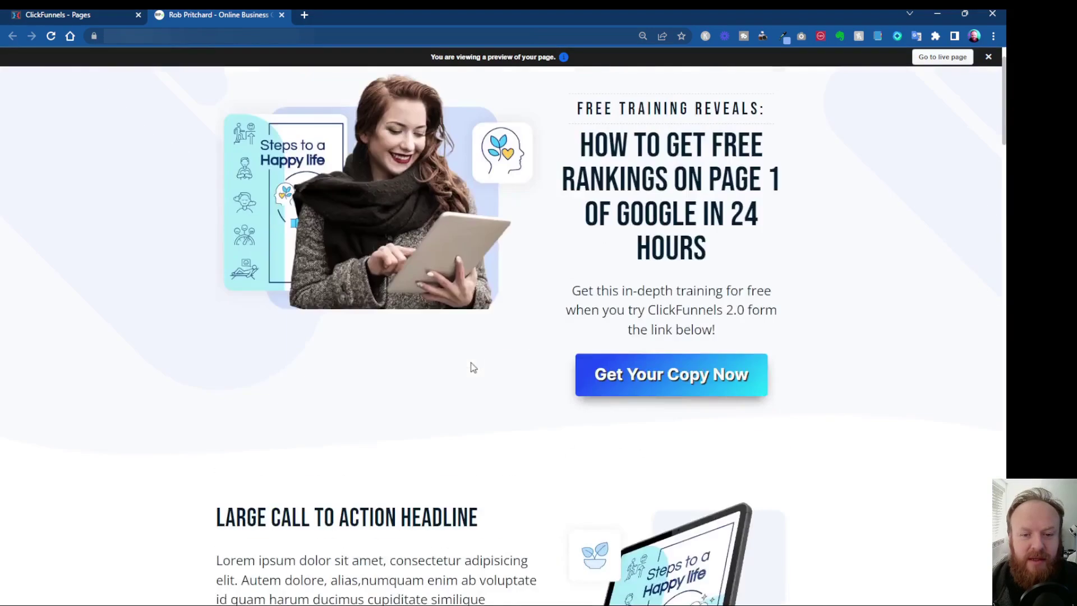
{"action": "scroll", "coordinate": [470, 364], "scroll_direction": "down", "scroll_amount": 6}
{"action": "scroll", "coordinate": [471, 365], "scroll_direction": "down", "scroll_amount": 10}
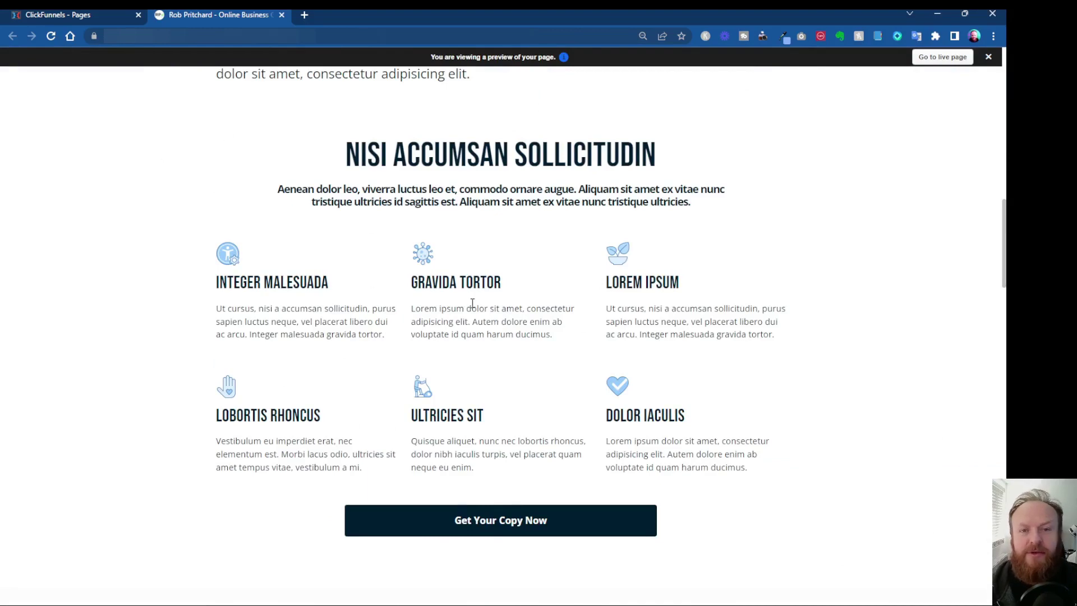
{"action": "left_click", "coordinate": [282, 15]}
- Set the features row animation to 2000 ms duration and 370 ms delay, saving after each change
{"action": "left_click_drag", "start_coordinate": [906, 307], "coordinate": [942, 308]}
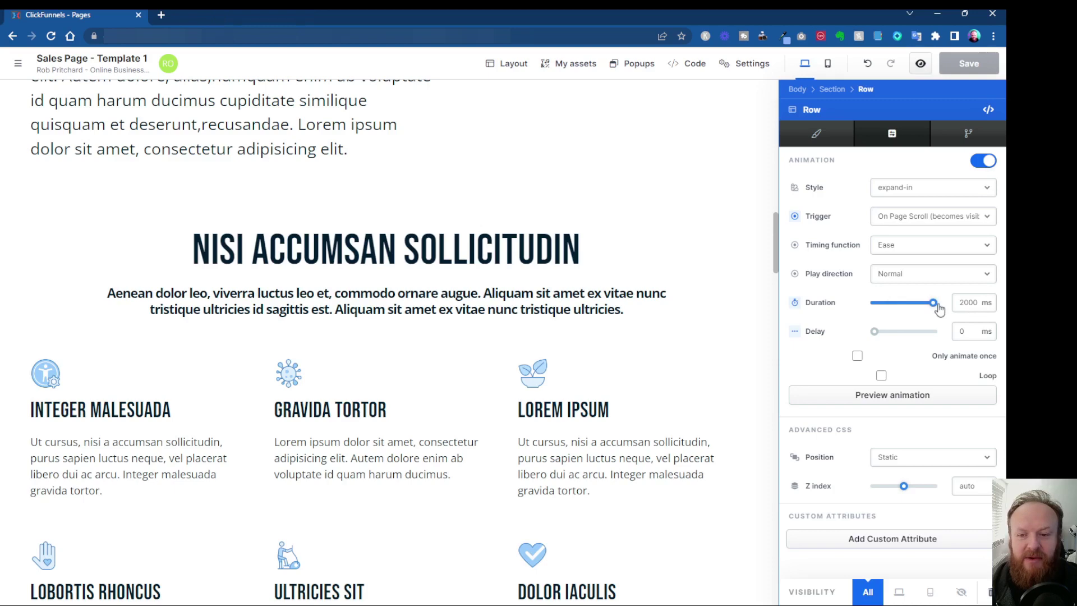
{"action": "left_click", "coordinate": [954, 72]}
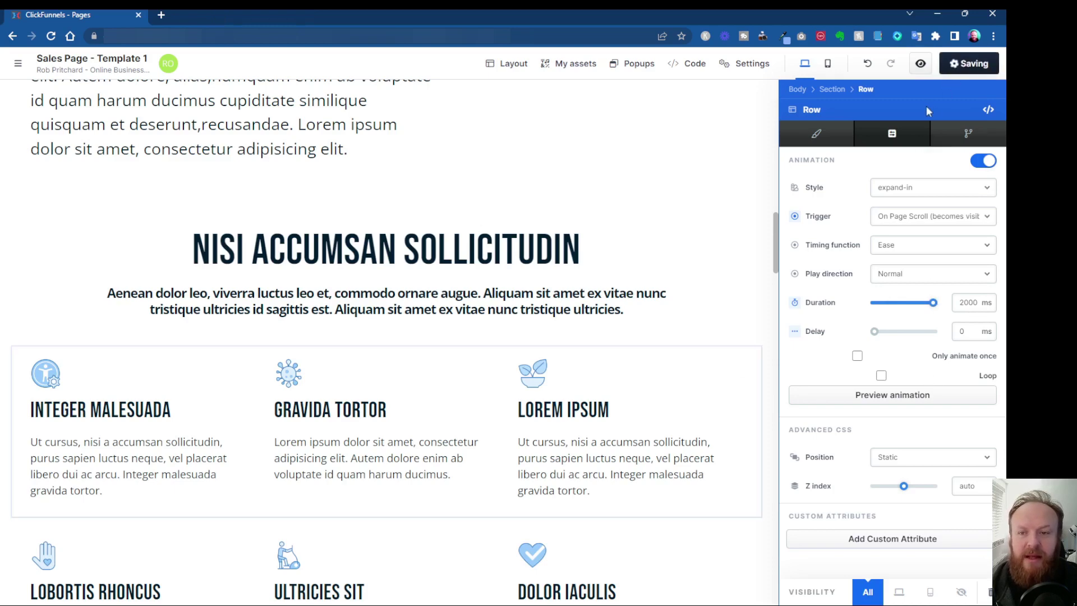
{"action": "left_click_drag", "start_coordinate": [874, 331], "coordinate": [885, 330]}
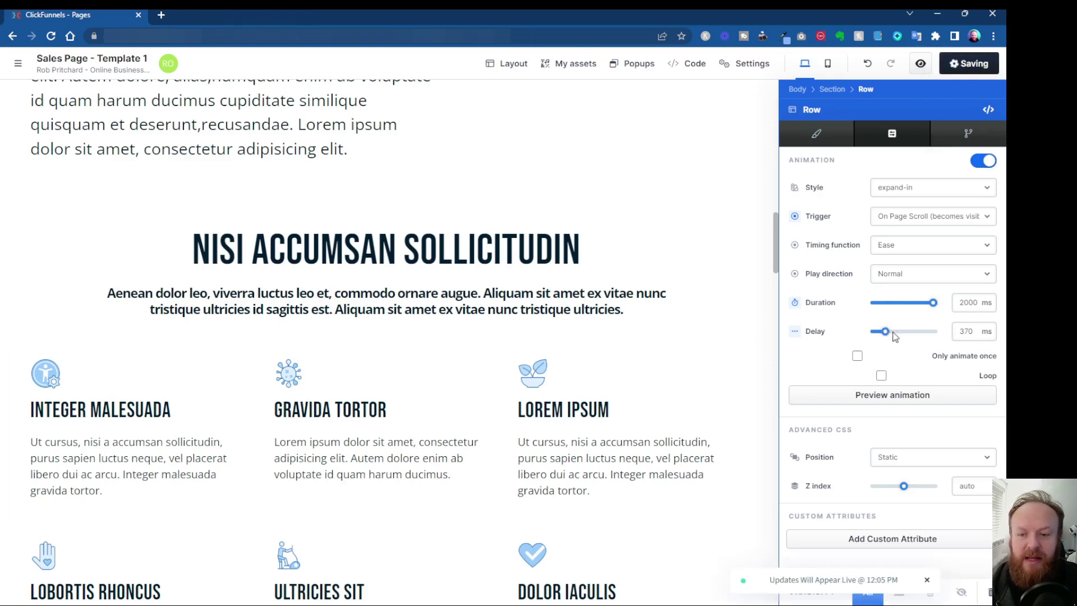
{"action": "left_click", "coordinate": [952, 74]}
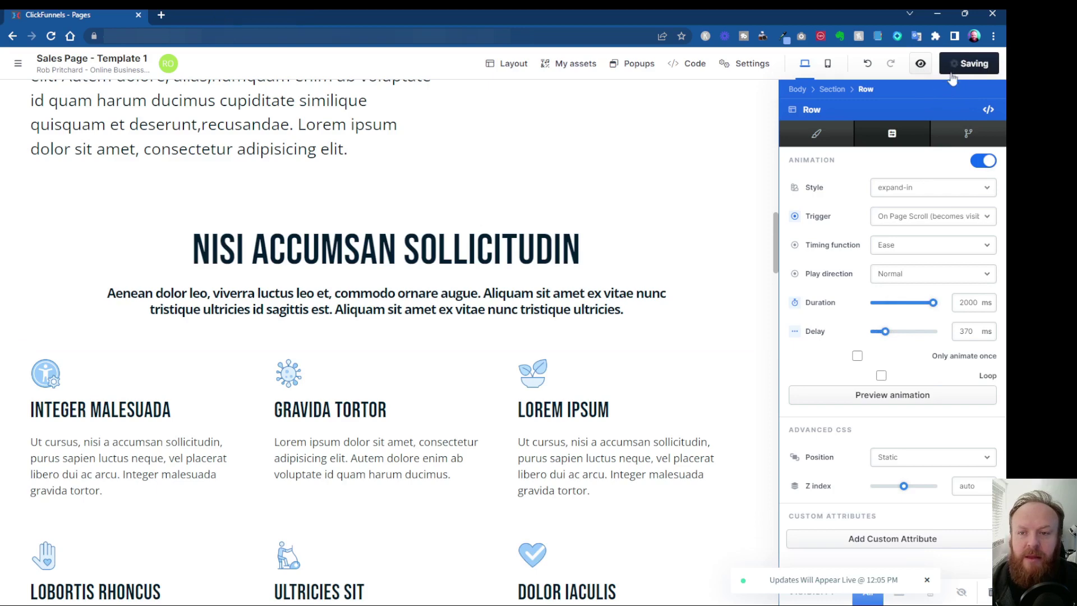
{"action": "left_click", "coordinate": [921, 64]}
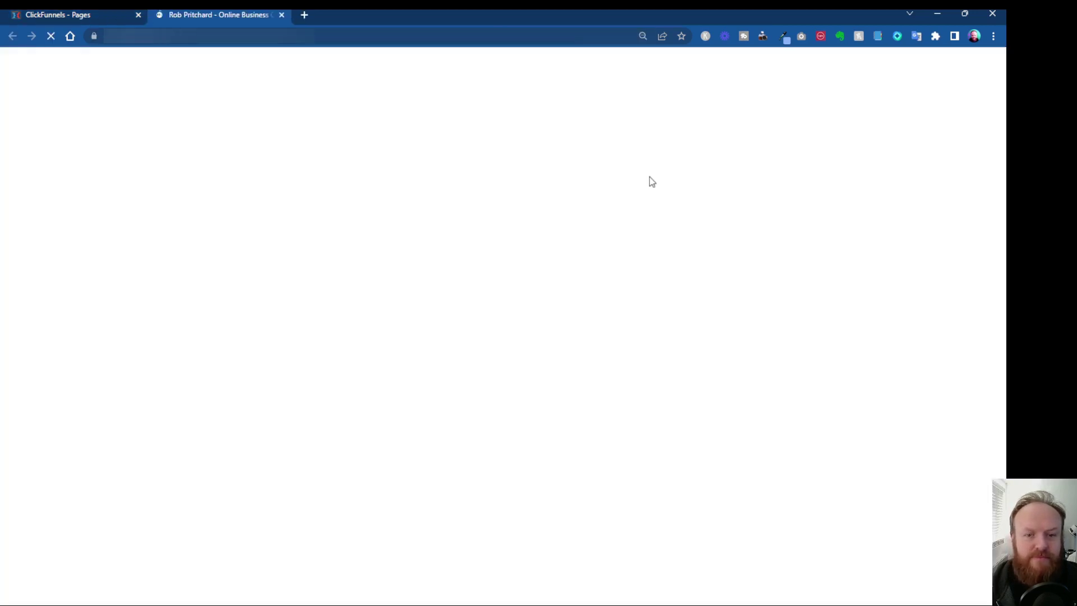
- Scroll over the features grid to watch its slower expand-in animation, then close the preview tab
{"action": "scroll", "coordinate": [639, 269], "scroll_direction": "down", "scroll_amount": 10}
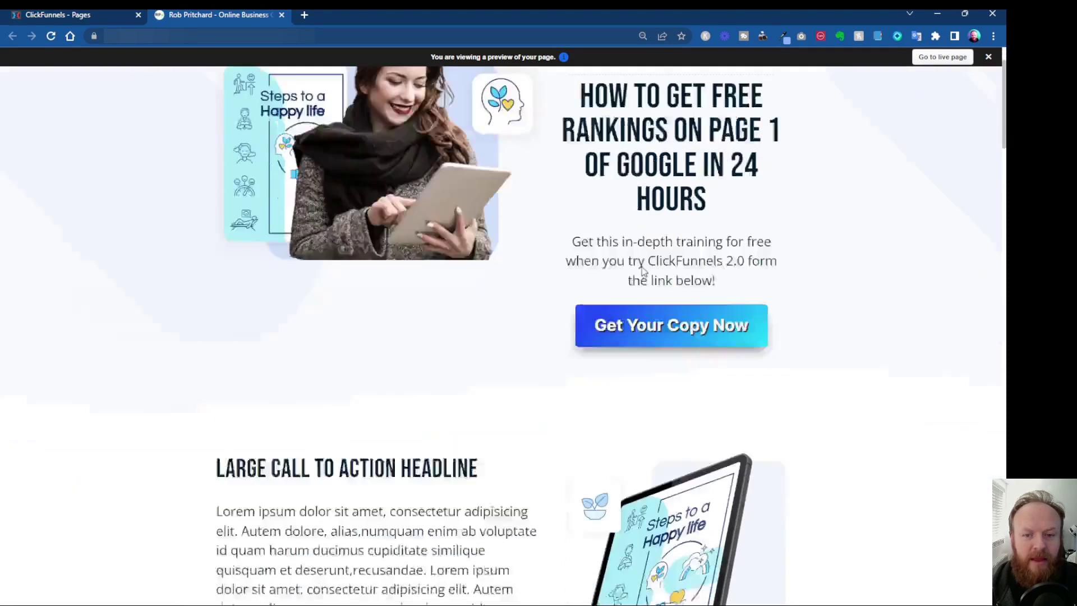
{"action": "scroll", "coordinate": [642, 273], "scroll_direction": "down", "scroll_amount": 7}
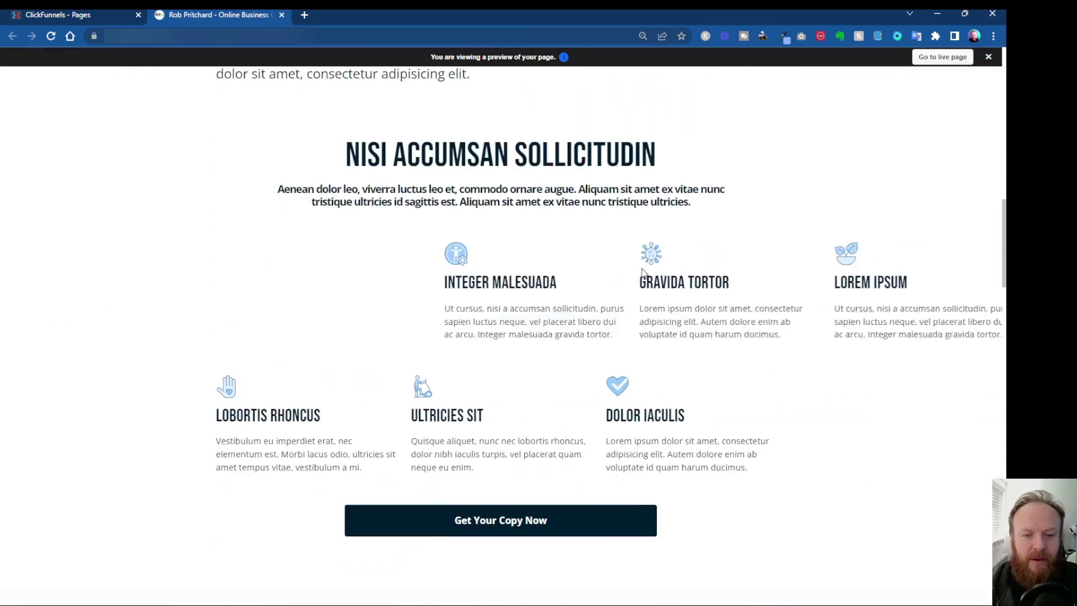
{"action": "scroll", "coordinate": [723, 395], "scroll_direction": "down", "scroll_amount": 9}
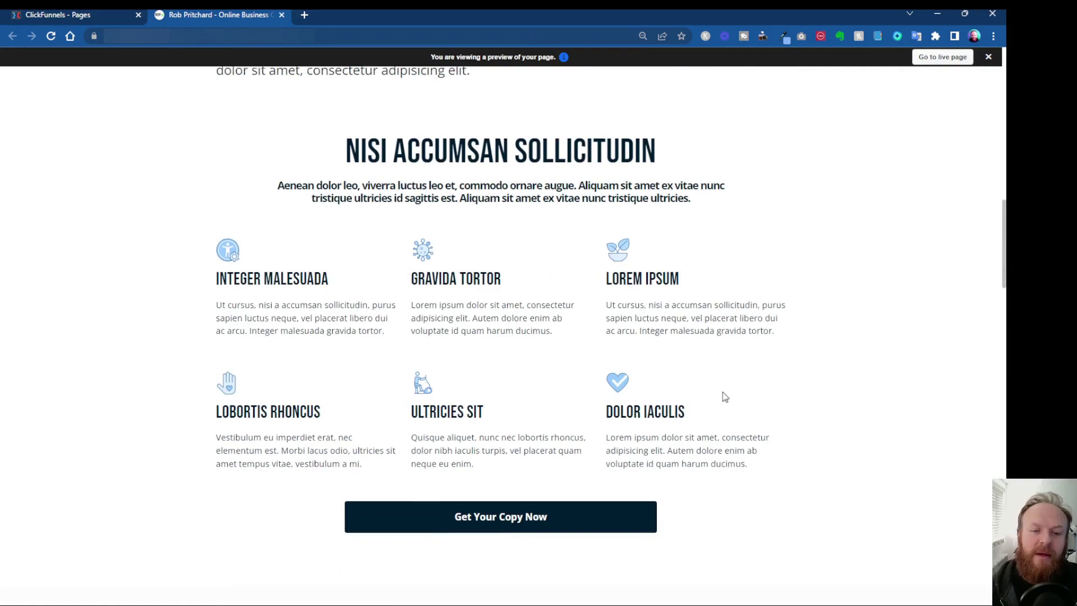
{"action": "scroll", "coordinate": [725, 397], "scroll_direction": "up", "scroll_amount": 10}
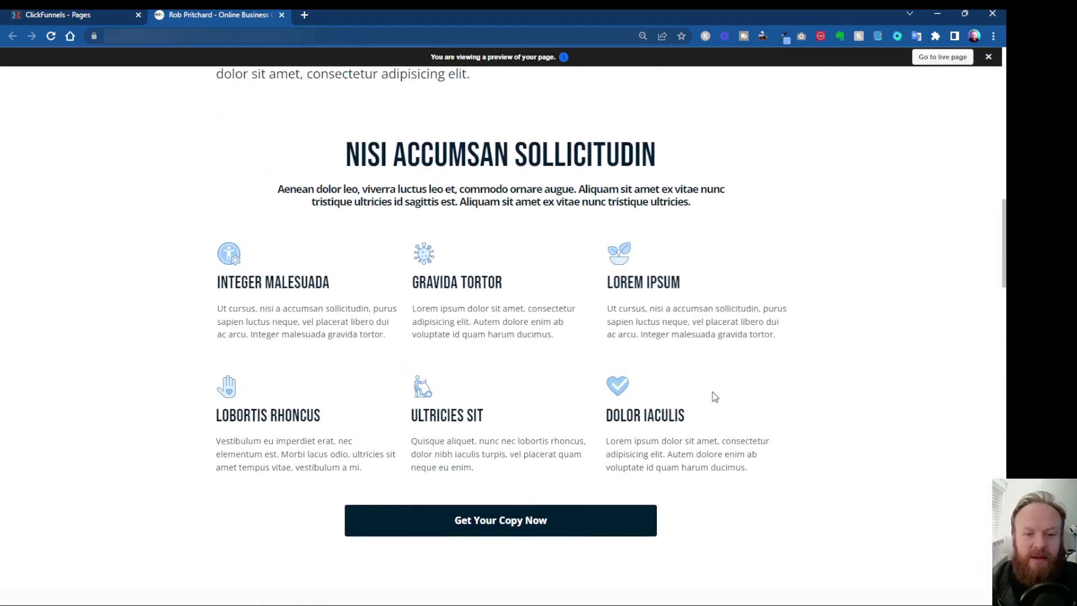
{"action": "scroll", "coordinate": [714, 396], "scroll_direction": "up", "scroll_amount": 10}
{"action": "scroll", "coordinate": [713, 396], "scroll_direction": "down", "scroll_amount": 8}
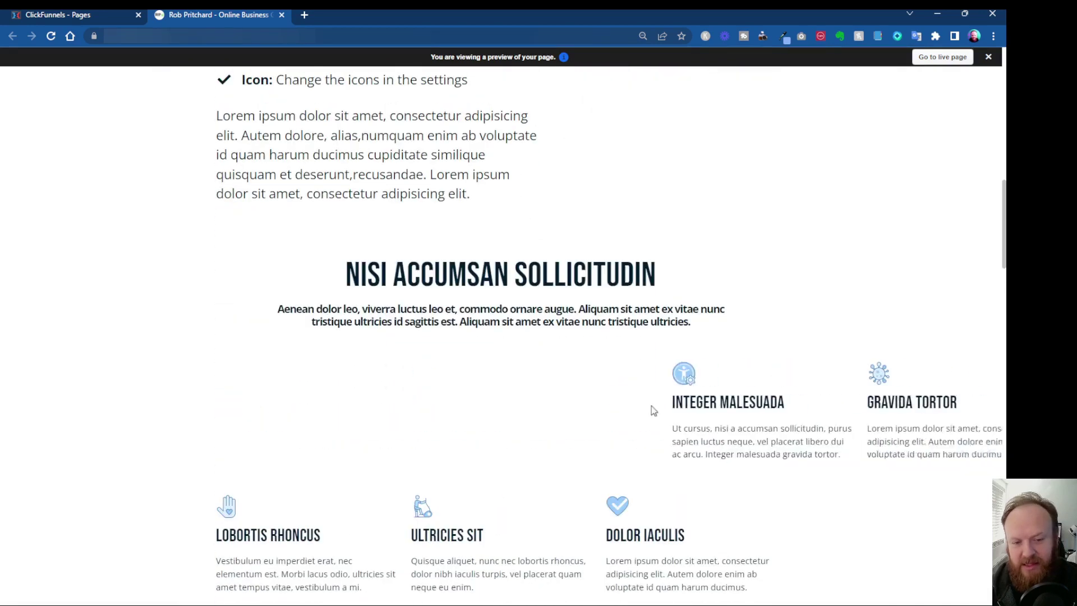
{"action": "left_click", "coordinate": [282, 14]}
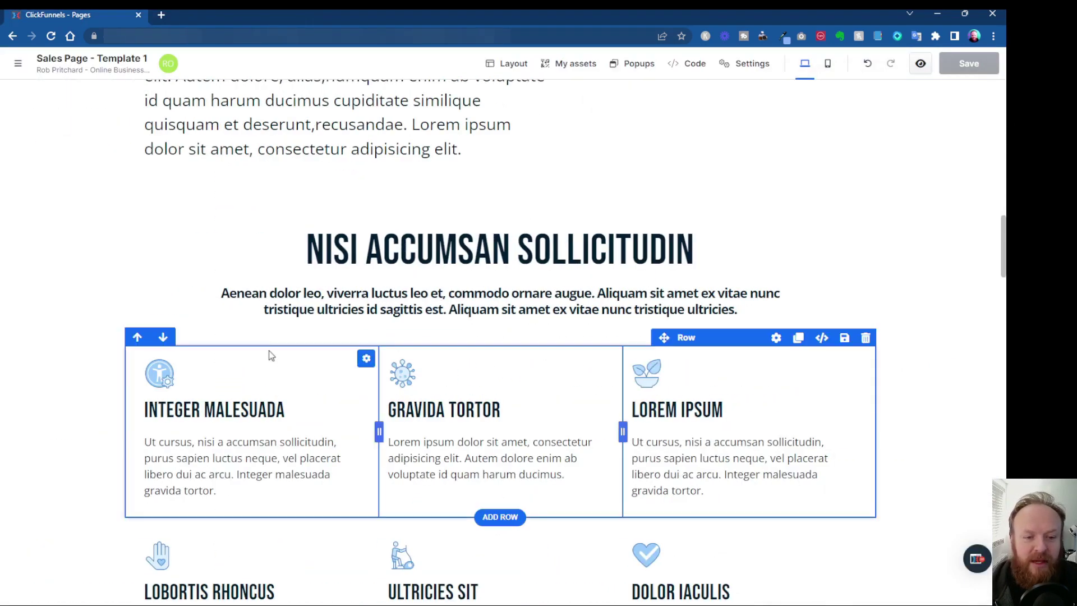
- Switch the features row's Animation toggle off under Advanced and close the row settings
{"action": "left_click", "coordinate": [269, 351]}
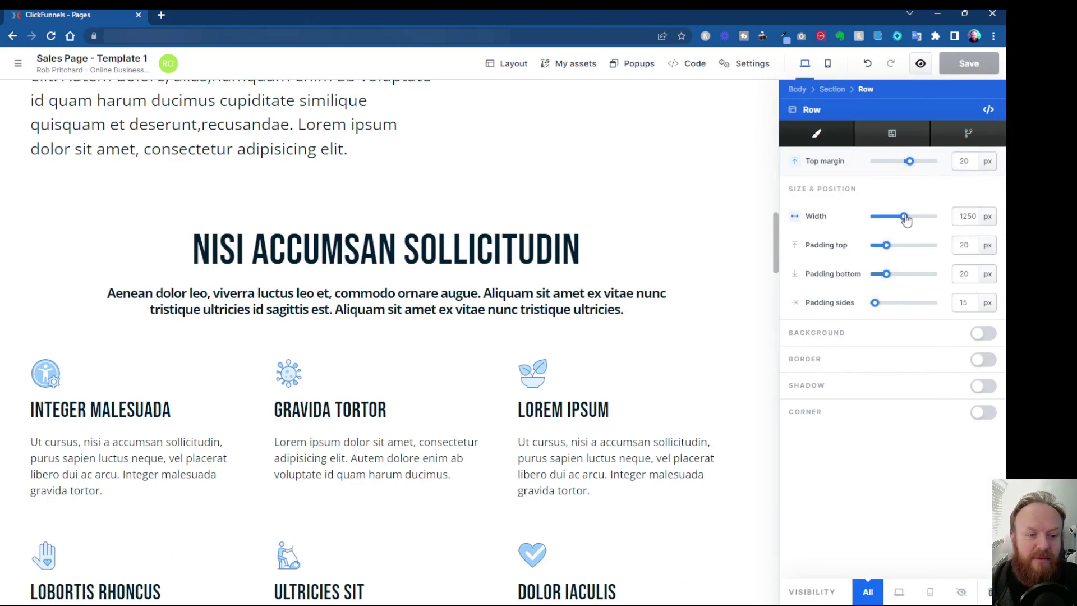
{"action": "left_click", "coordinate": [896, 138]}
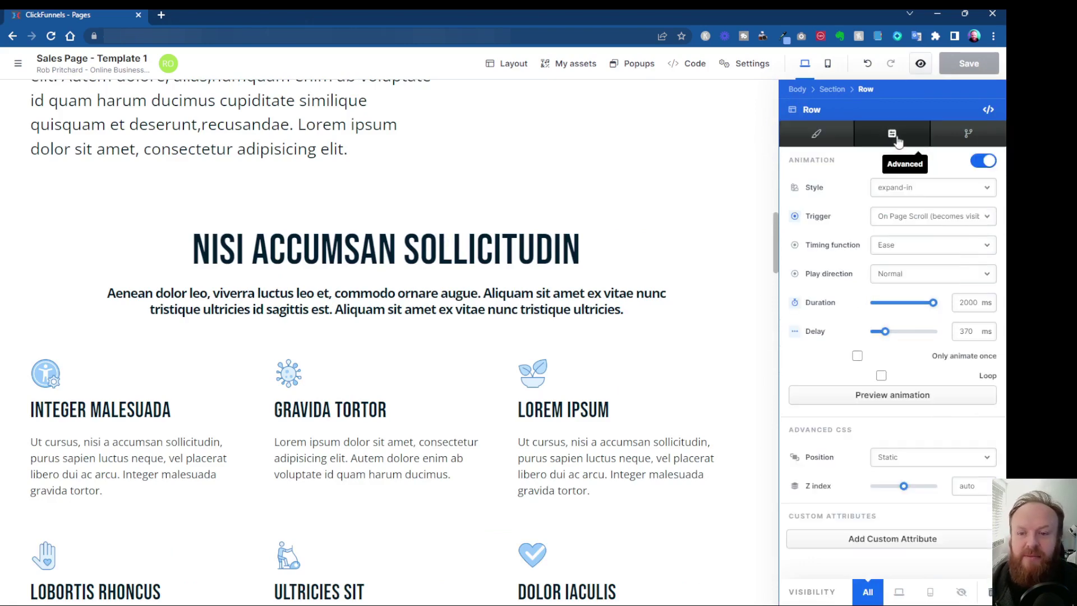
{"action": "left_click", "coordinate": [982, 163]}
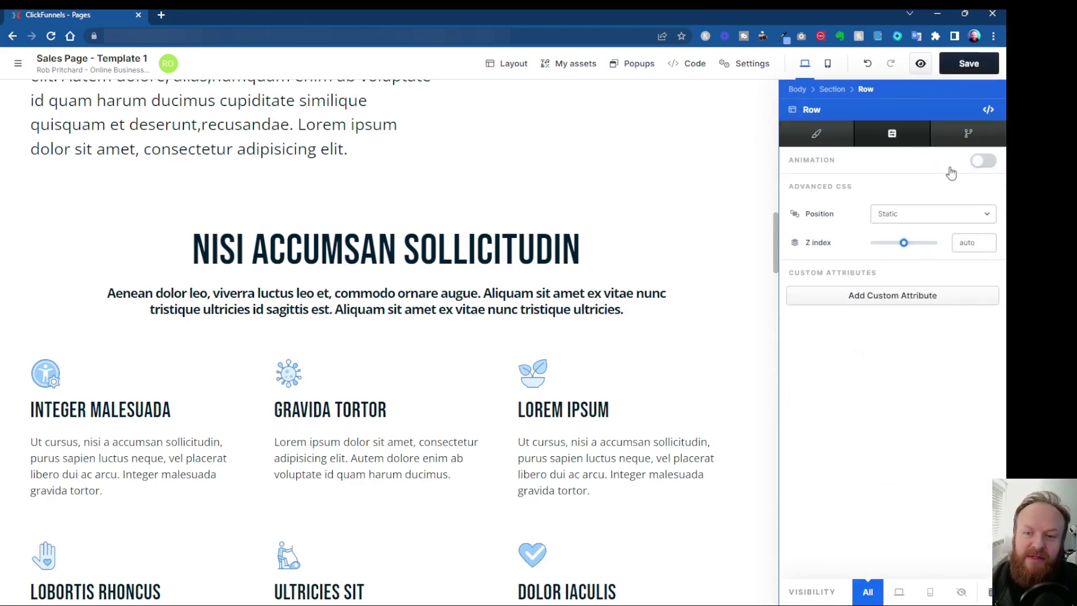
{"action": "scroll", "coordinate": [623, 388], "scroll_direction": "up", "scroll_amount": 7}
{"action": "scroll", "coordinate": [614, 389], "scroll_direction": "up", "scroll_amount": 10}
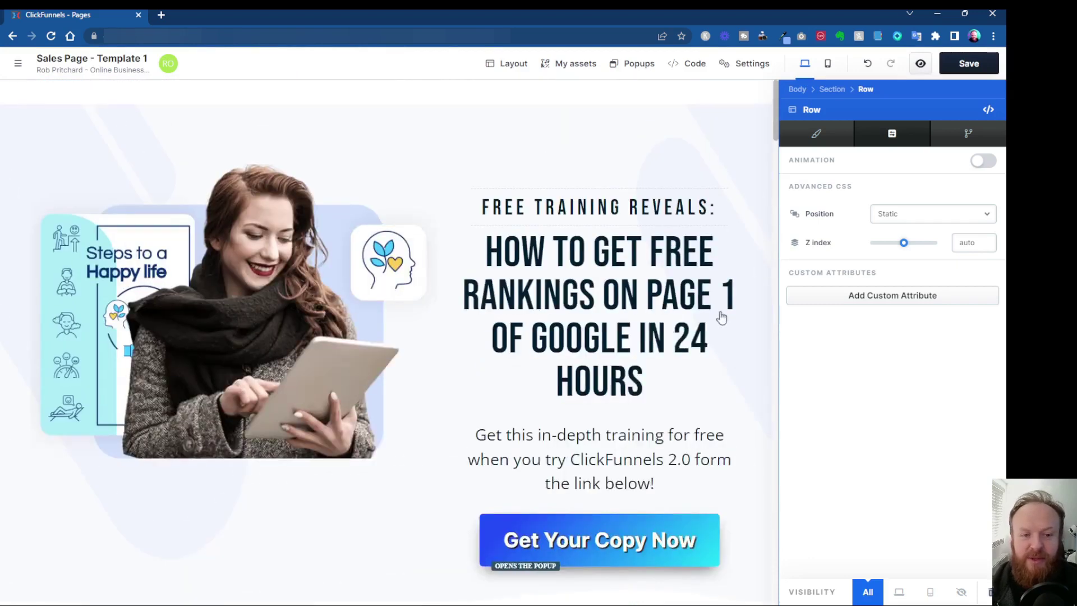
{"action": "left_click", "coordinate": [685, 108]}
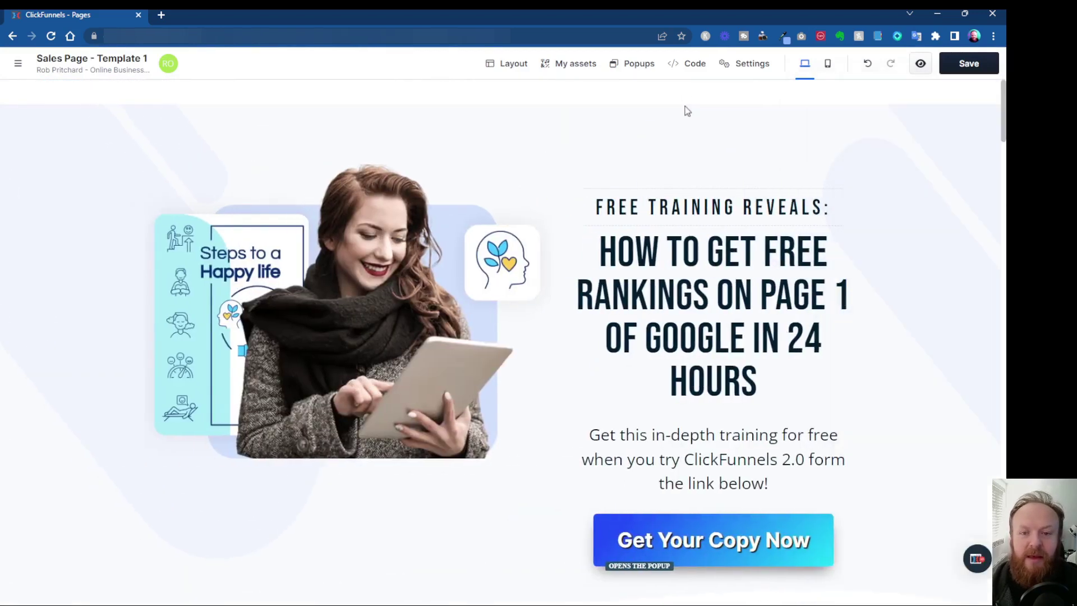